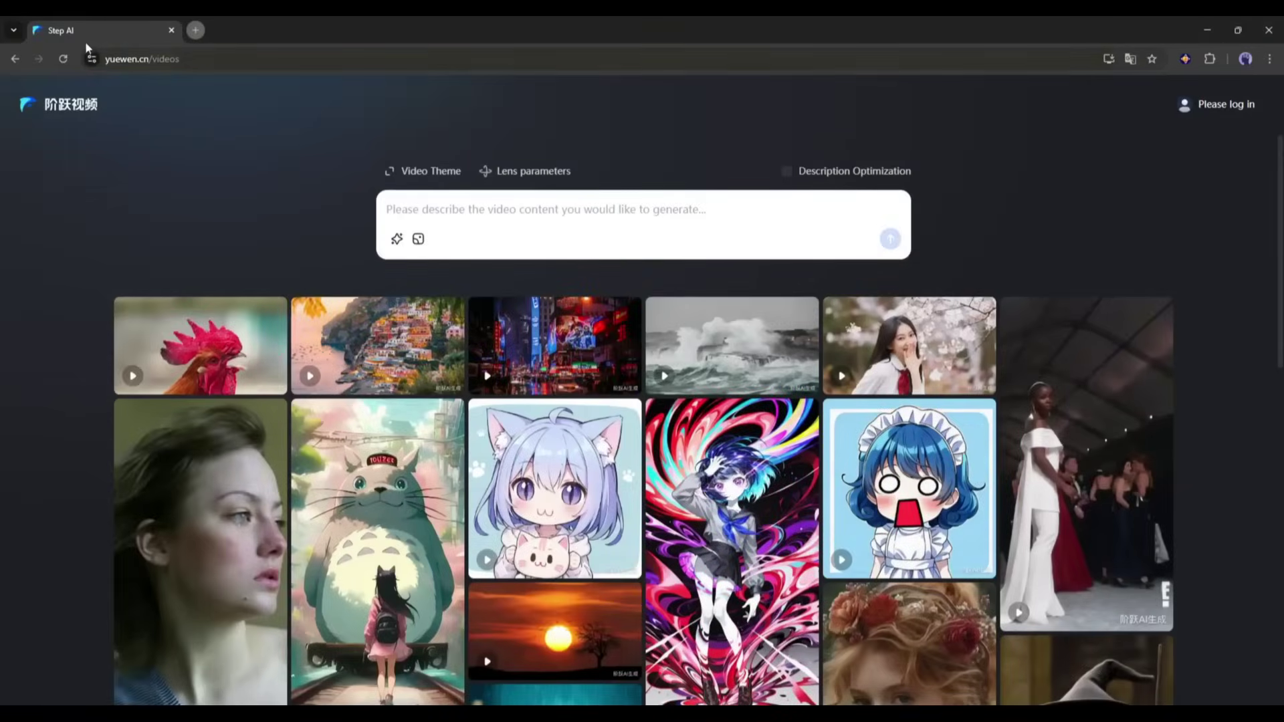
- Reload the page and switch its translation between English and the original Chinese
left_click(63, 53)
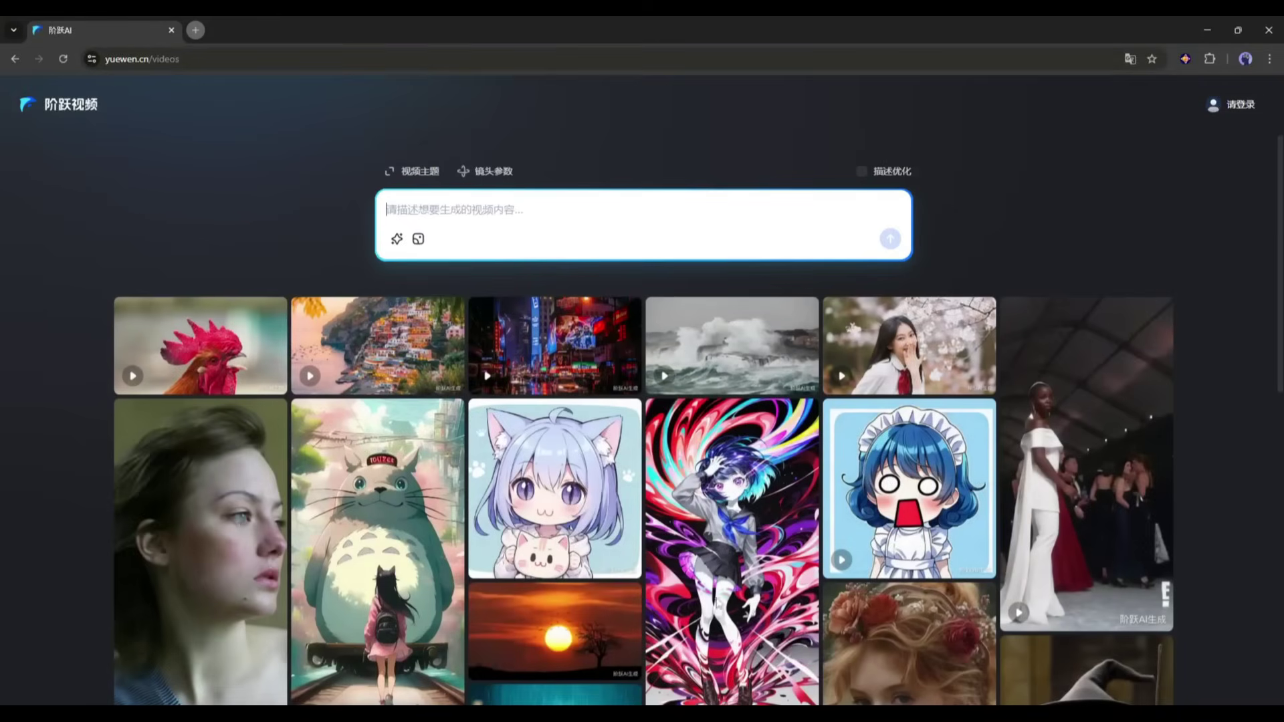
left_click(1128, 58)
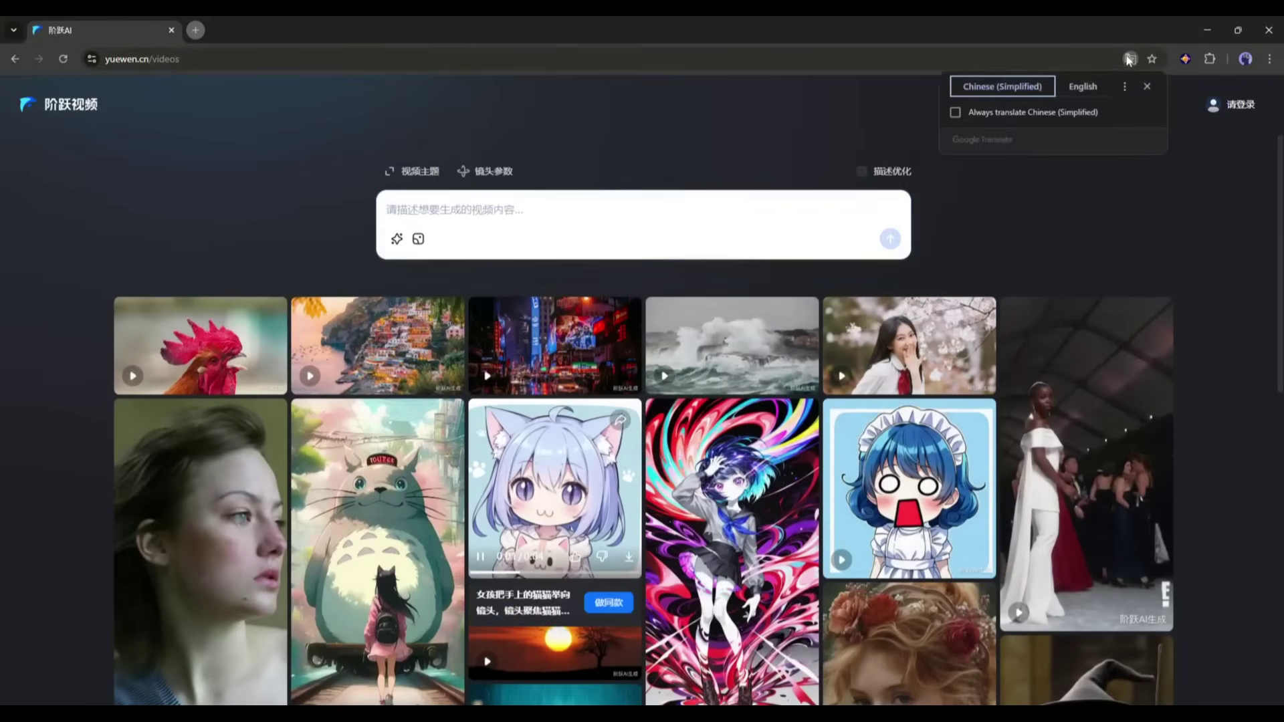
left_click(1073, 88)
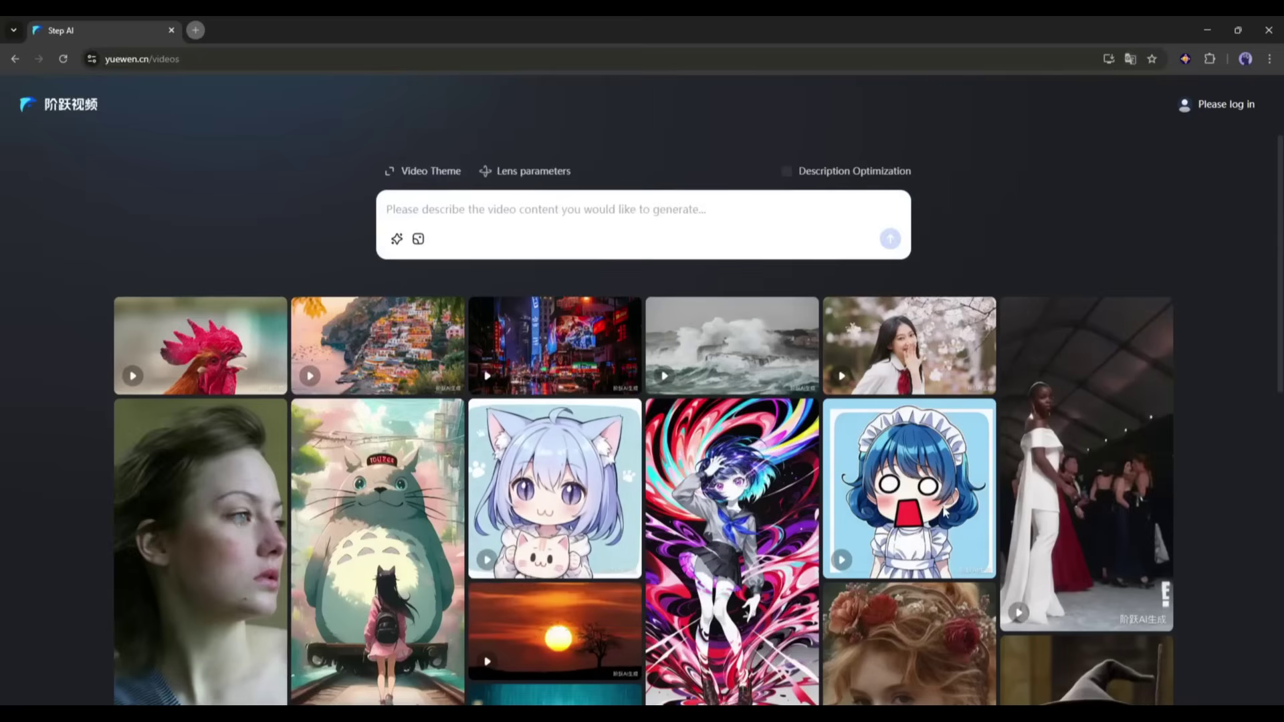
left_click(1129, 59)
left_click(1003, 88)
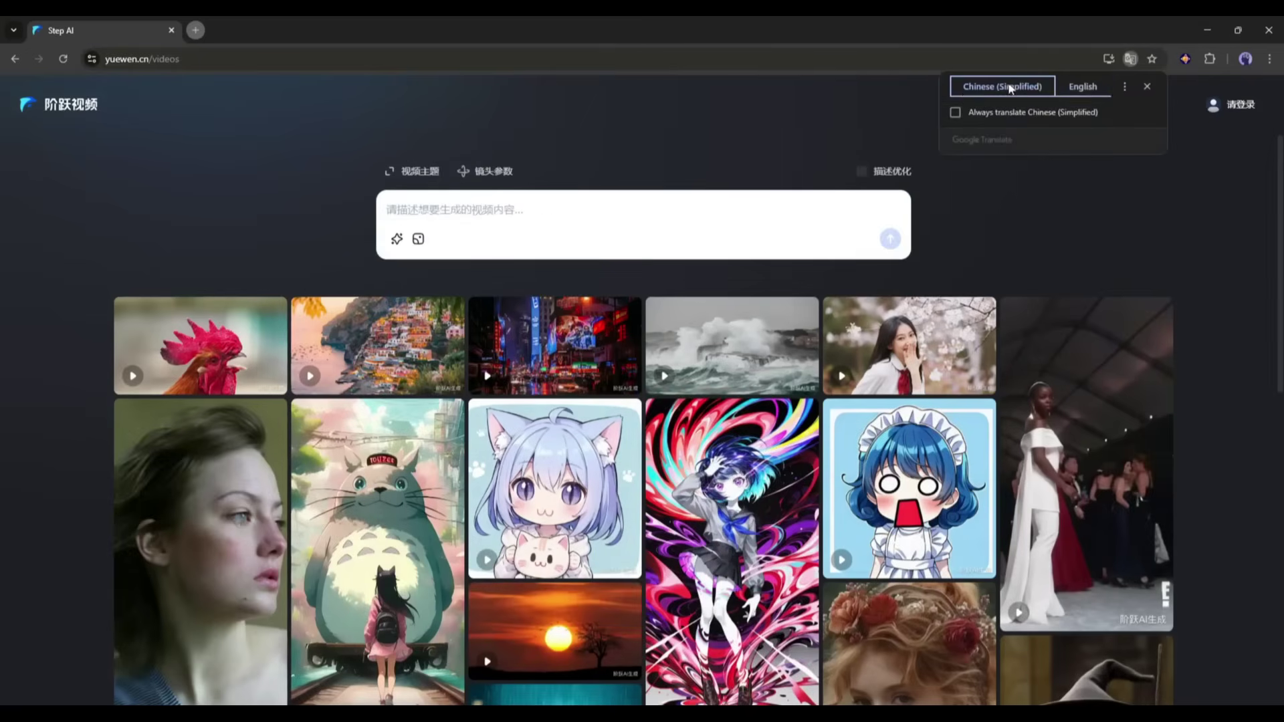
- Begin signing in with the +1 United States dialling code
left_click(1233, 105)
left_click(555, 379)
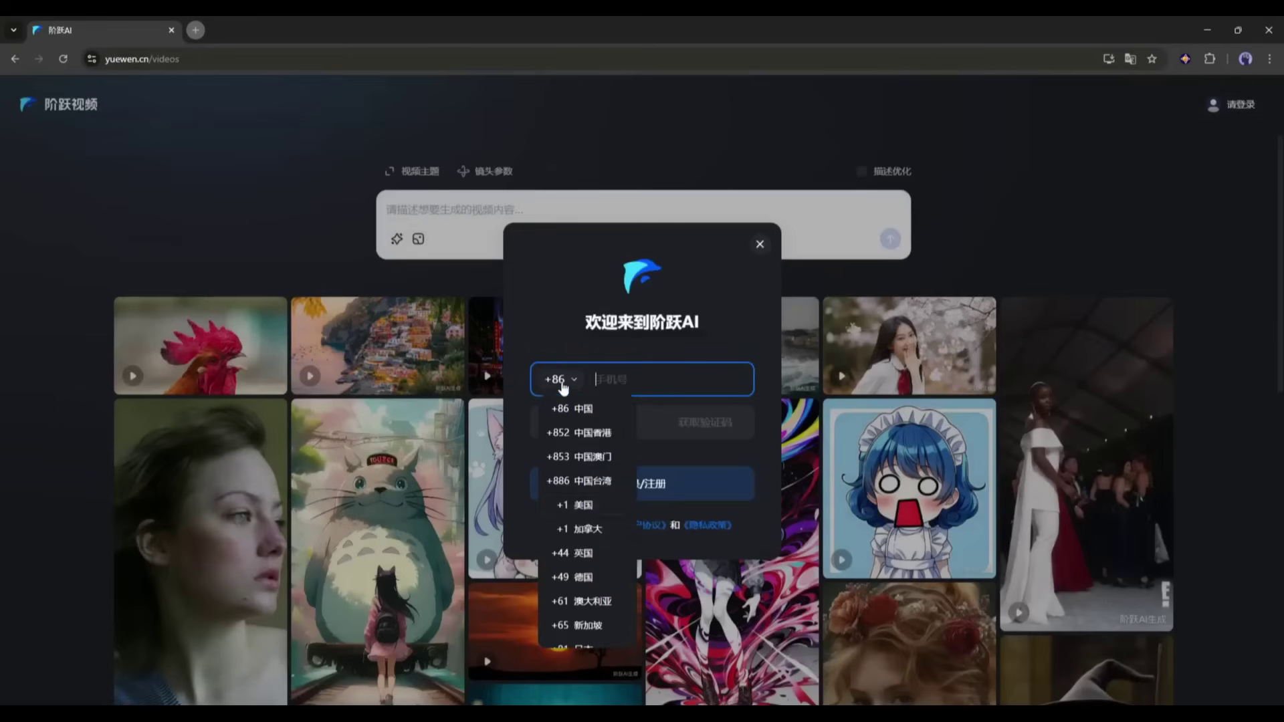
left_click(576, 514)
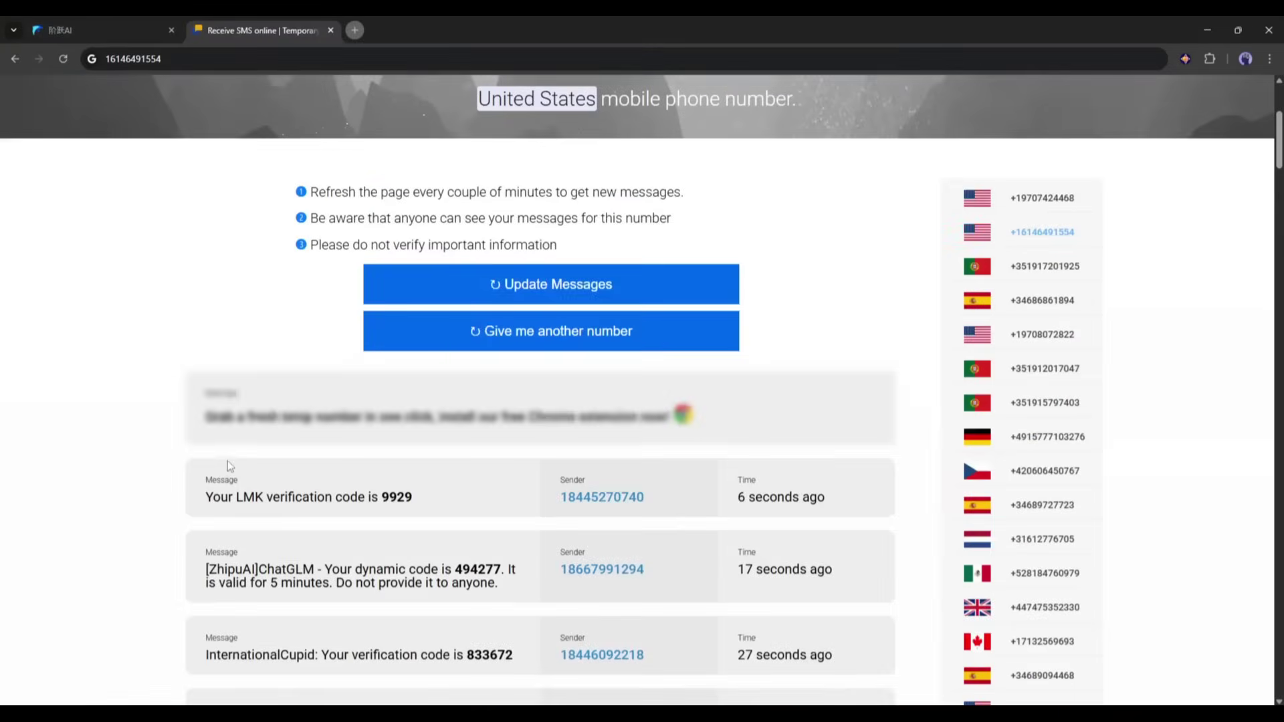
scroll(201, 445, "up", 4)
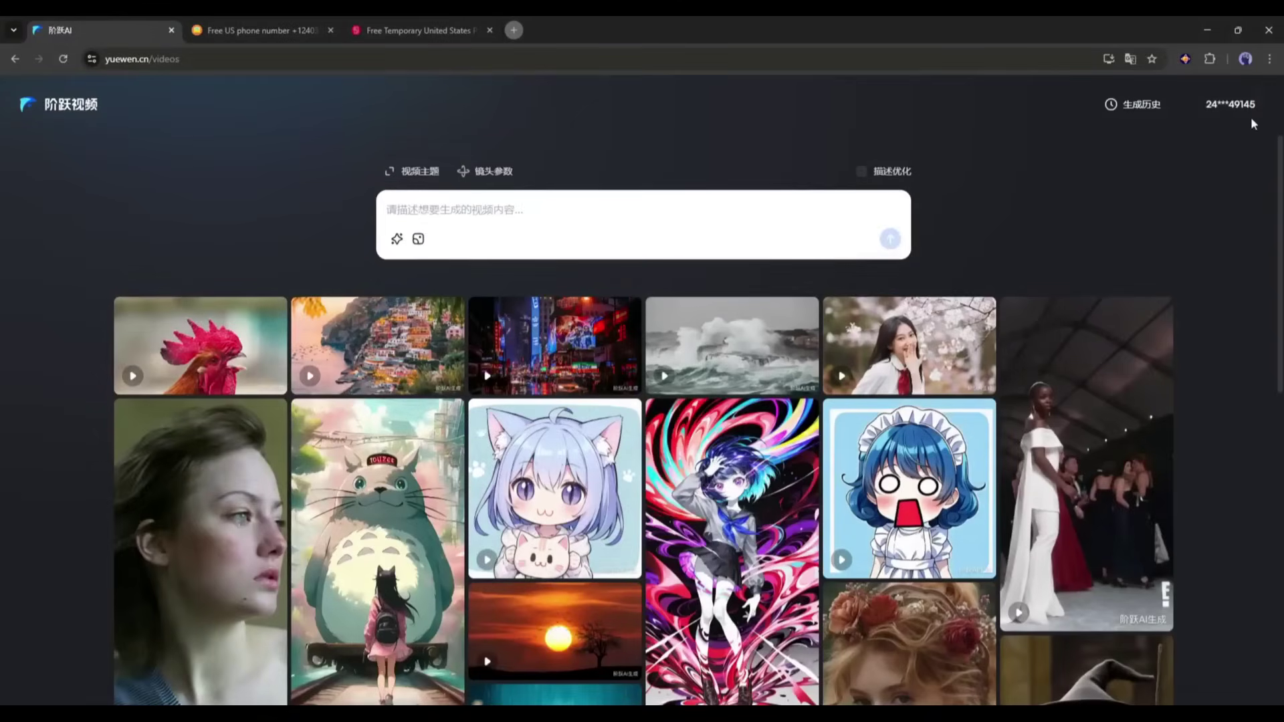
- Translate to English, browse theme and lens presets, then paste the ruined-city prompt with optimization on
left_click(1130, 59)
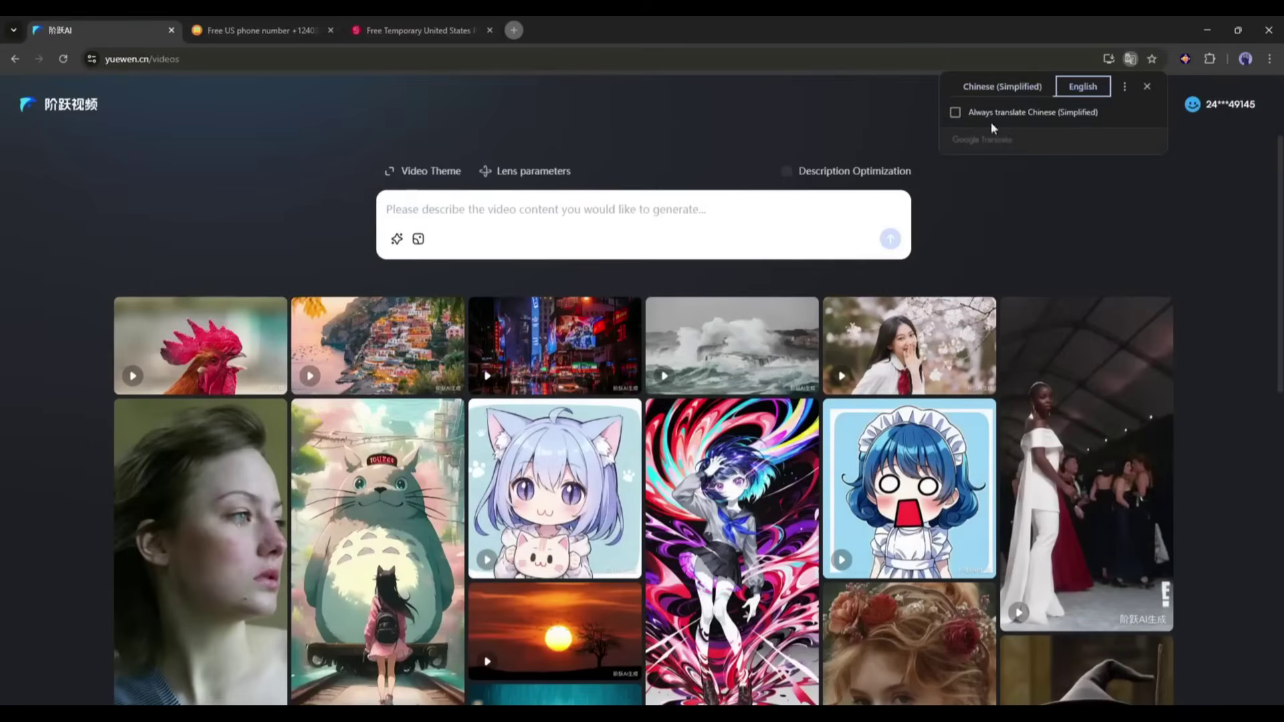
left_click(1039, 238)
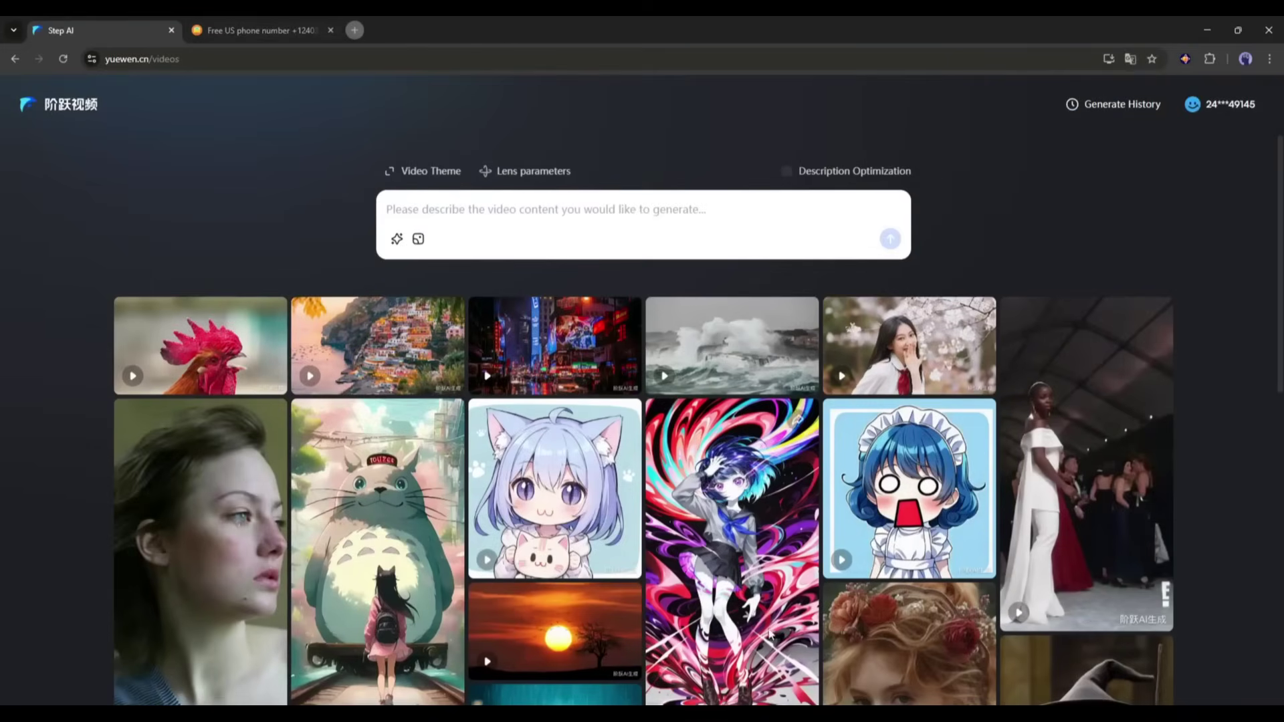
left_click(423, 176)
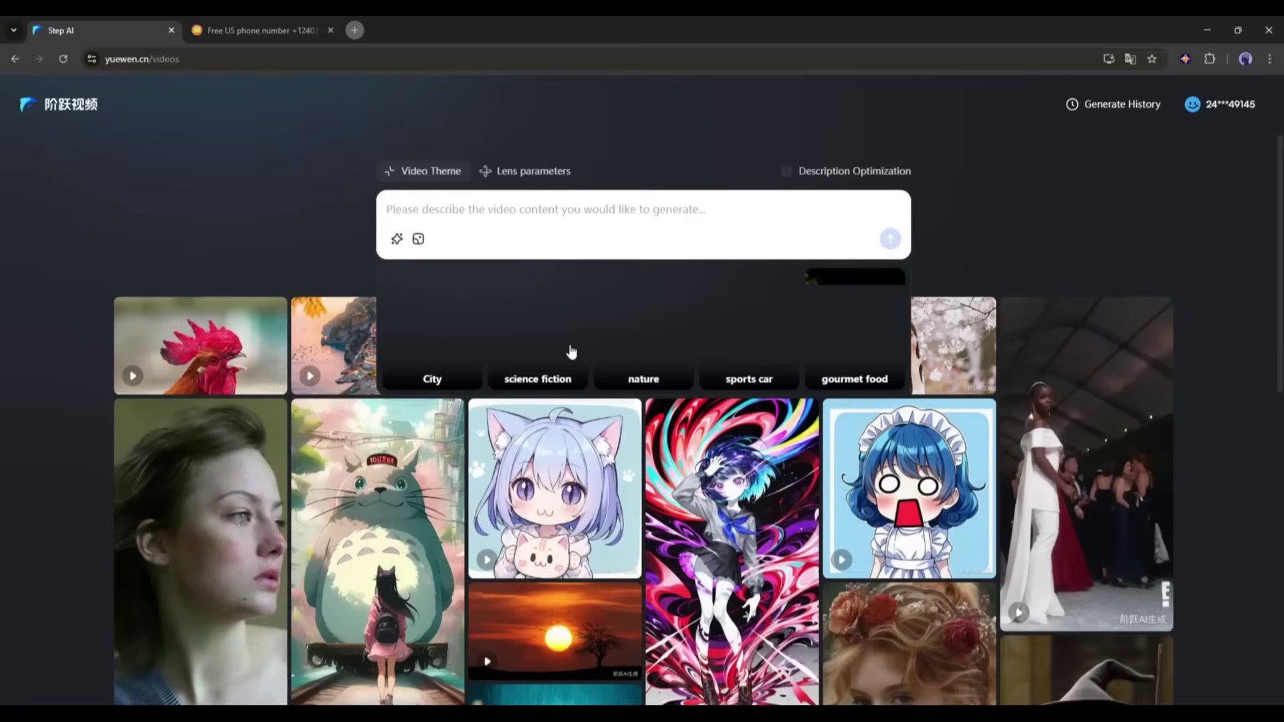
left_click(518, 172)
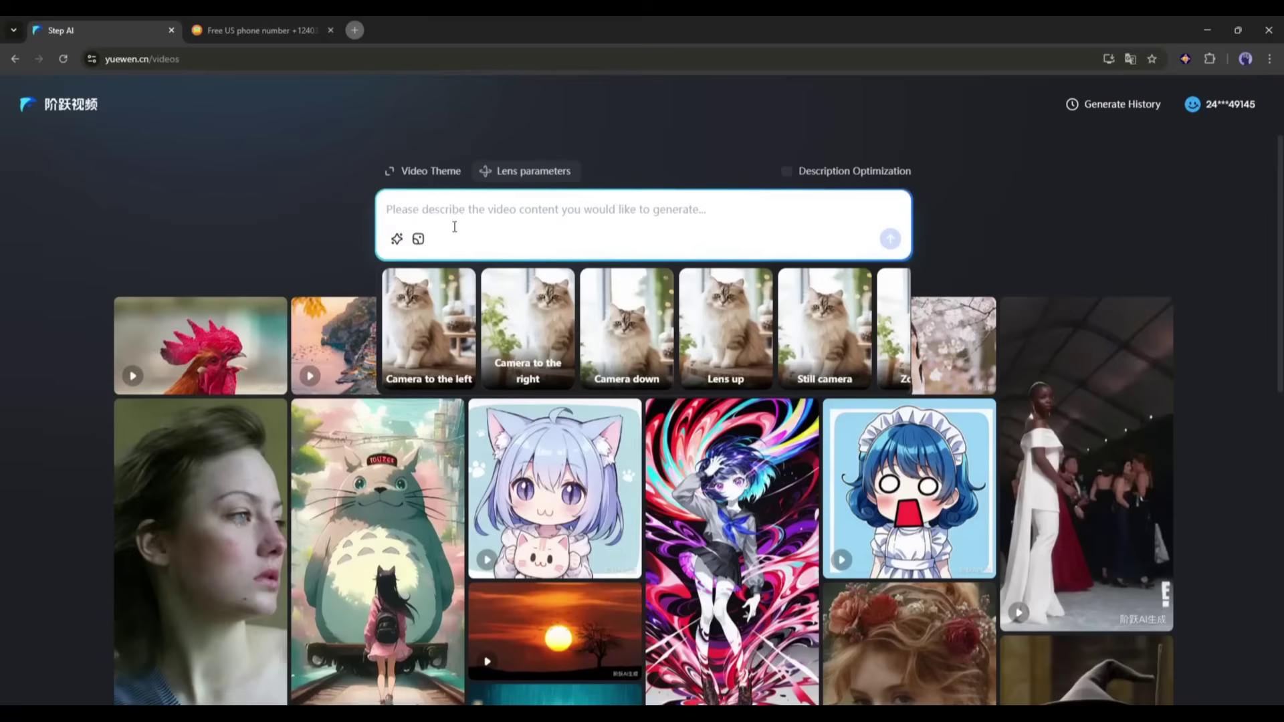
type("A 30-year-old woman strides down a crumbling dystopian city road. Skyscrapers tower around her, broken glass glimmers faintly on the cracked pavement, and neon signs flicker erratically in the distance. The ground is littered with debris and remnants of a once-thriving civilization. Her expression is determined, her coat flowing slightly as she walks with steady purpose. The shot is a wide shotto capture her full figure against the haunting urban environment, with the camera following her movement at a constant distance in a dolly shot, giving a sense of progression through the ruined cityscape. The mood is tense and atmospheric, highlighting her isolation within the decayed metropolis.")
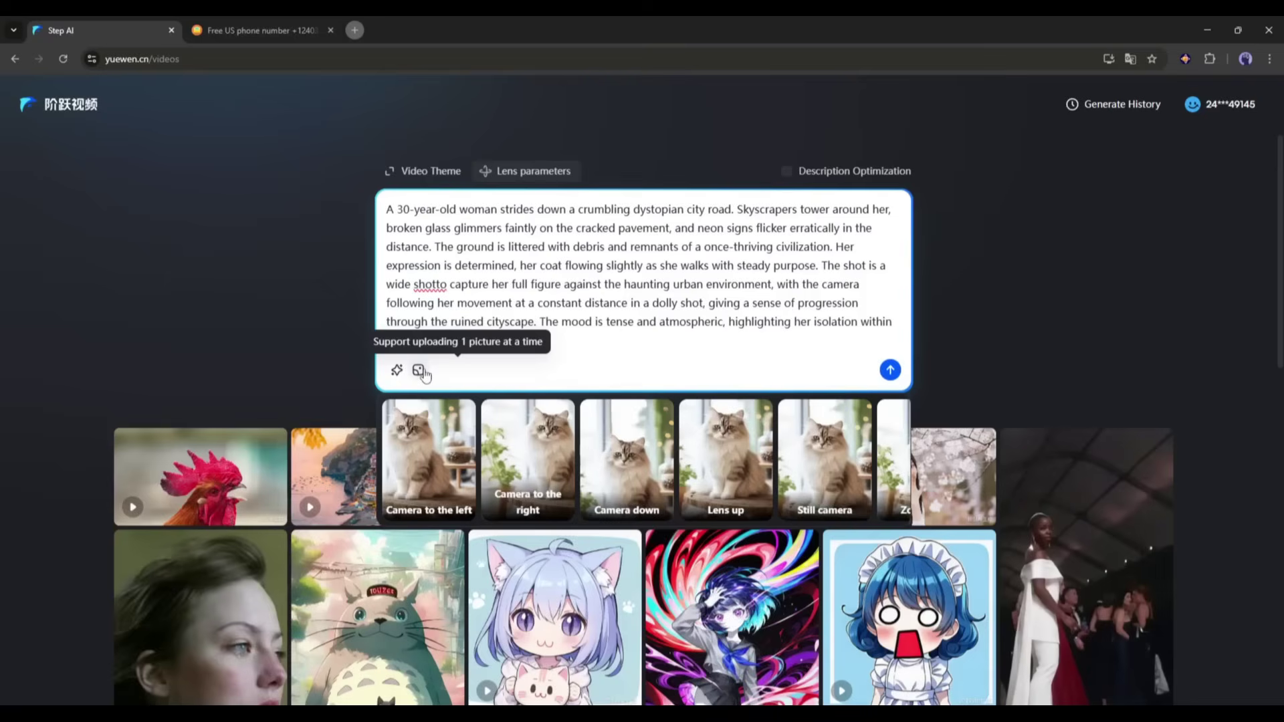
left_click(786, 172)
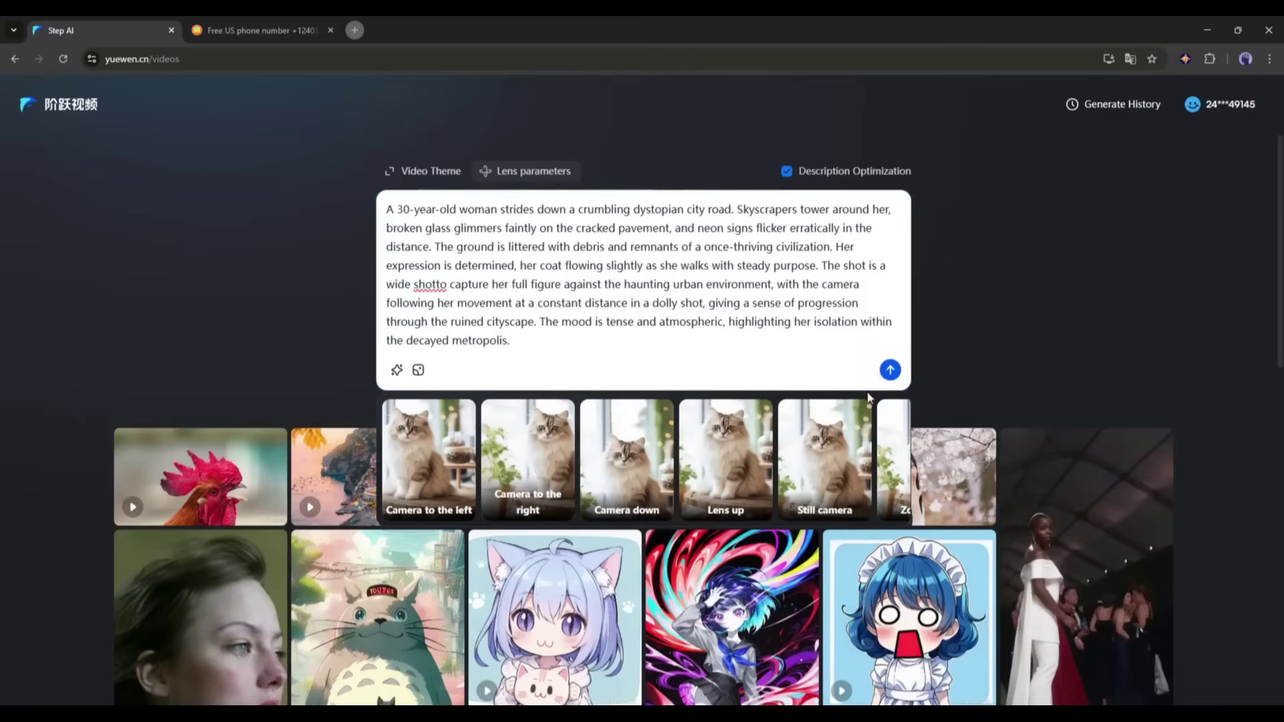
- Generate the ruined-city woman video, preview it, and download it as MP4
left_click(889, 372)
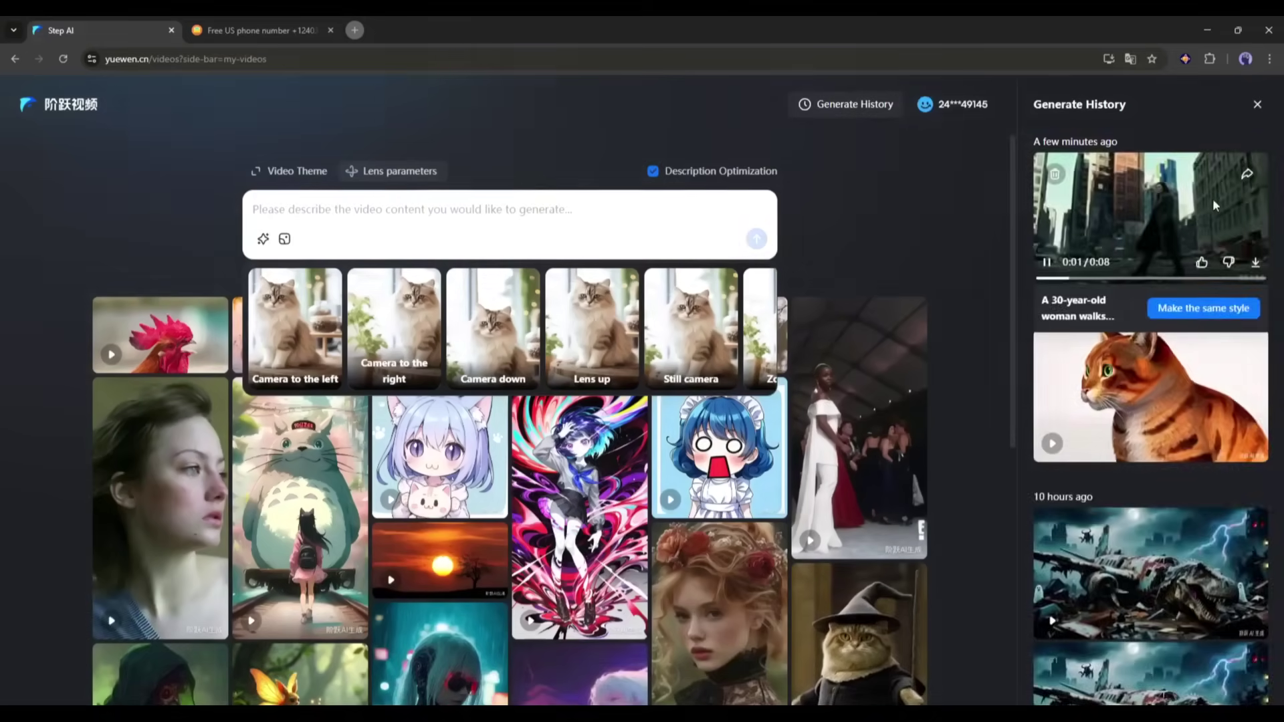
left_click(1164, 195)
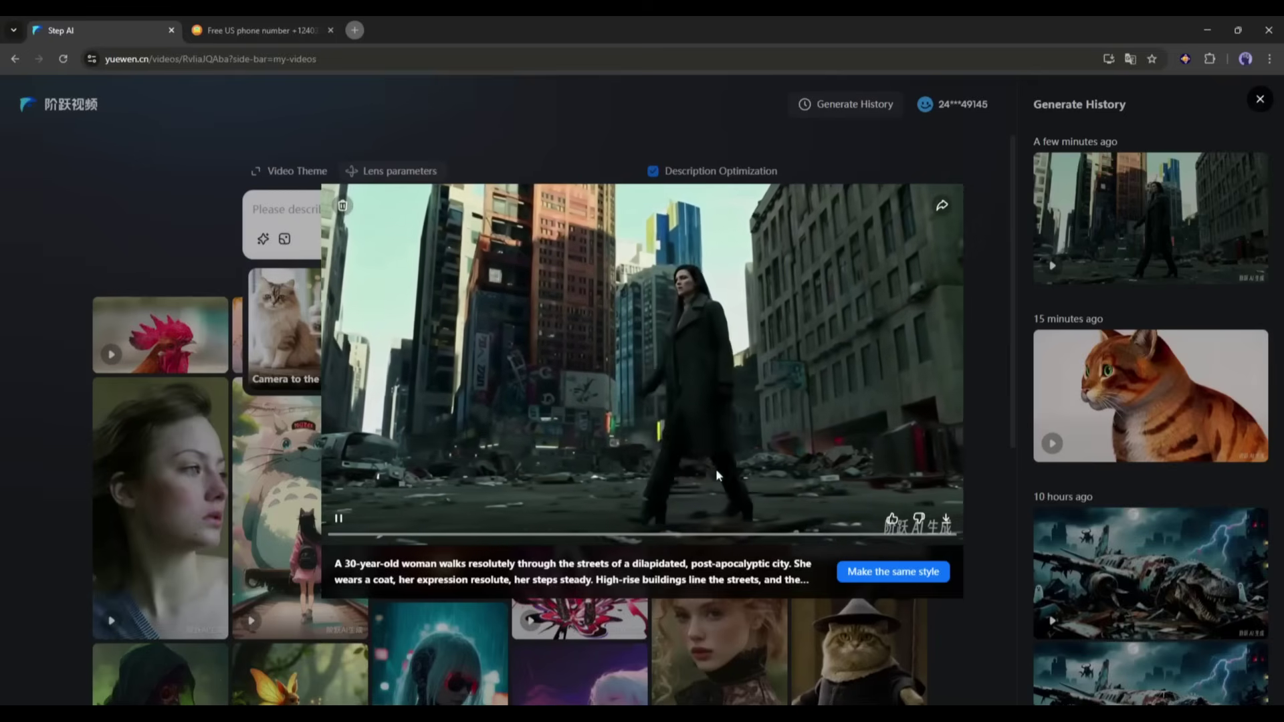
left_click(576, 152)
mouse_move(1150, 217)
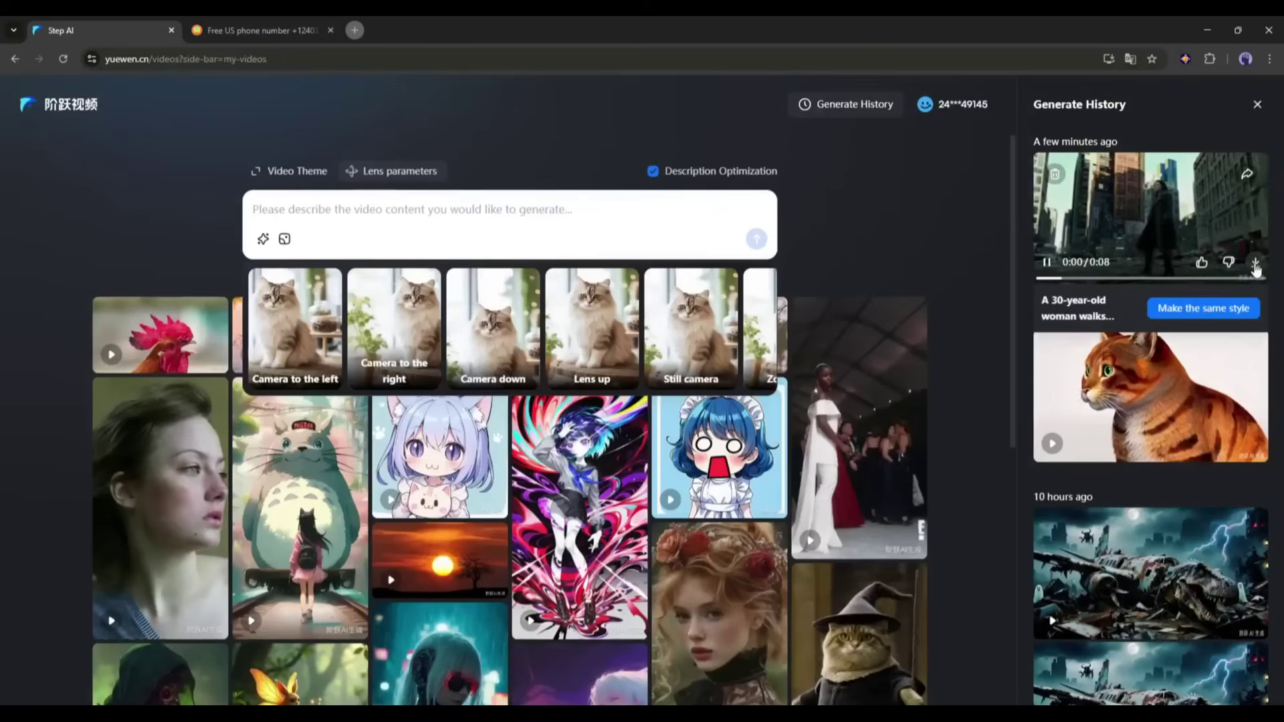
left_click(1255, 262)
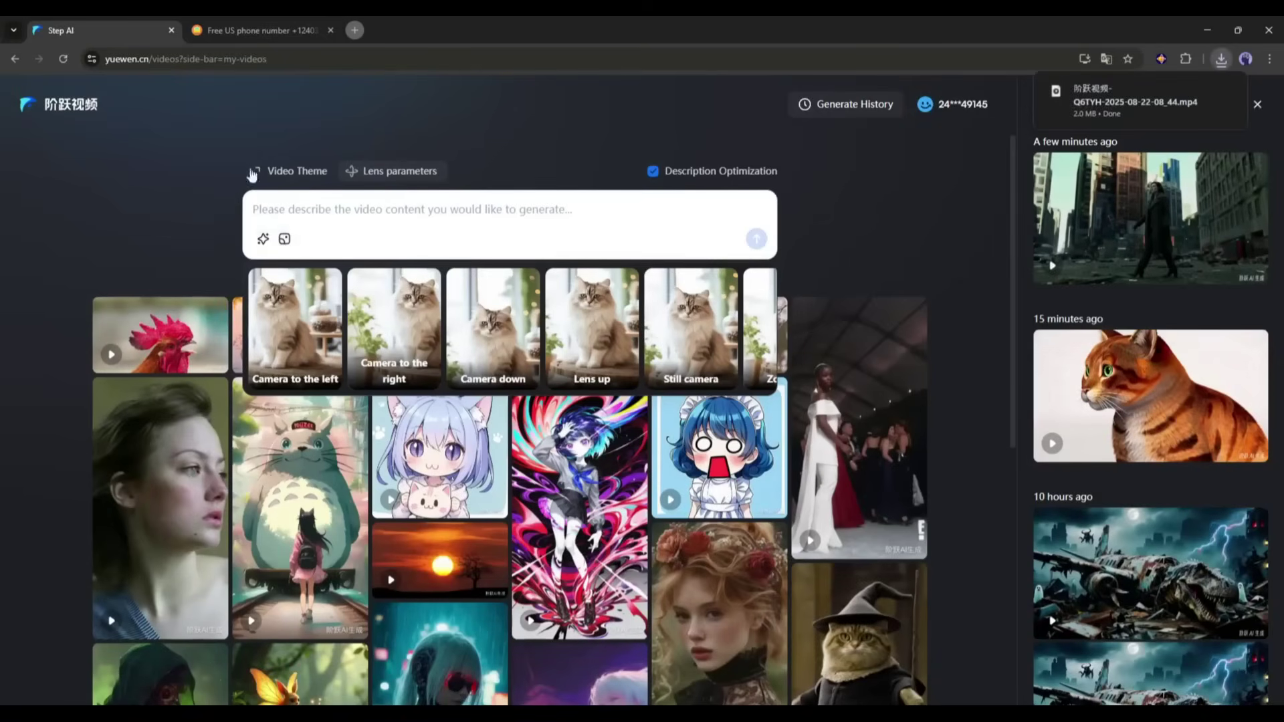
- Generate the desert travellers video from an uploaded screenshot with optimization off, then replay it
left_click(284, 239)
double_click(294, 379)
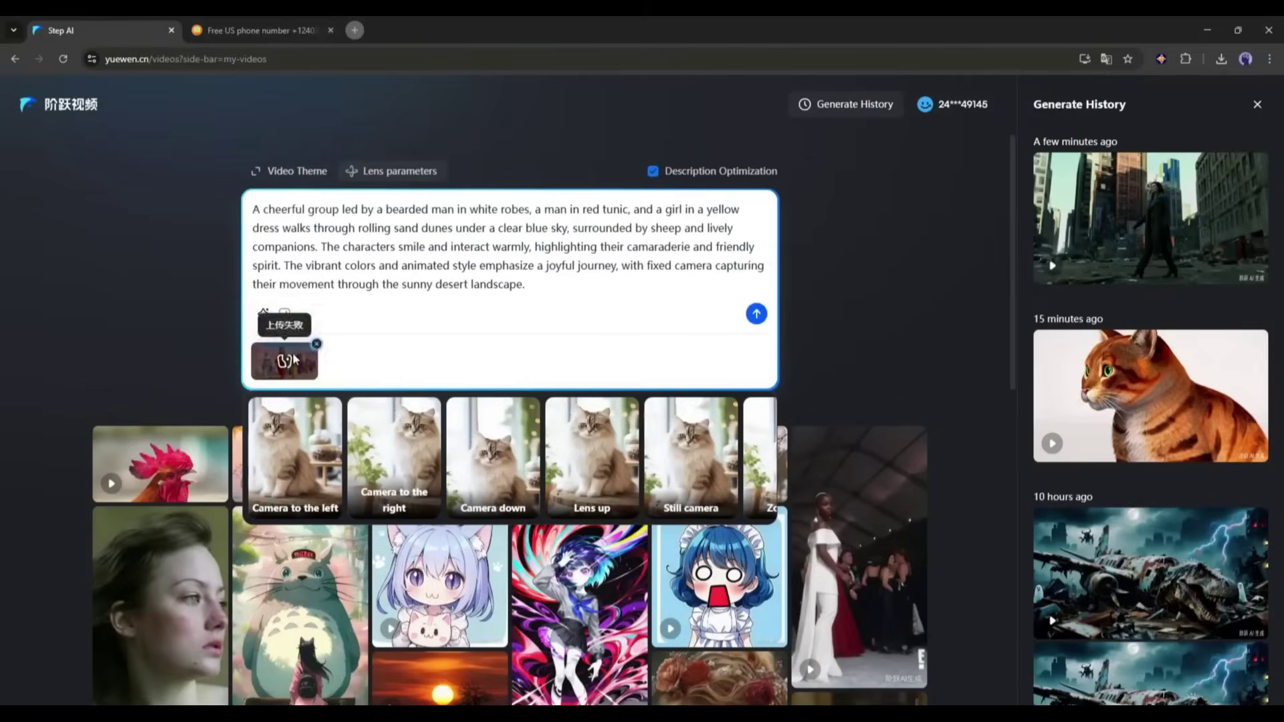
left_click(654, 172)
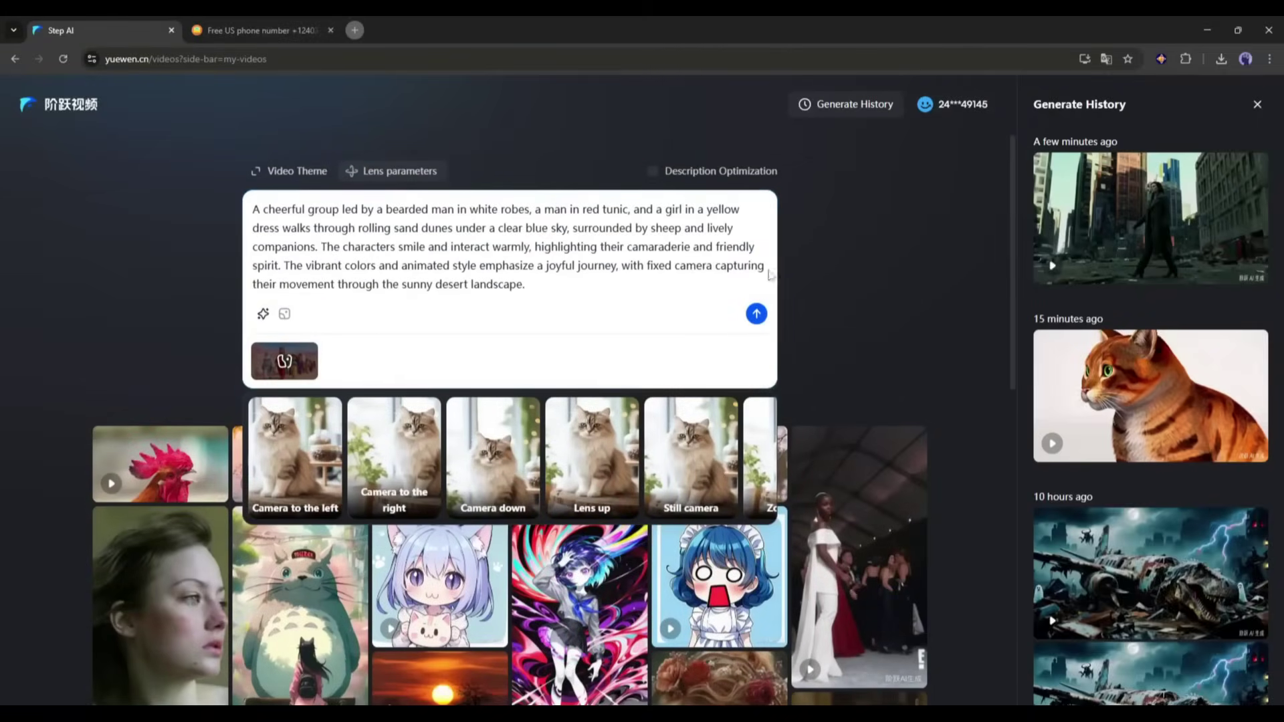
left_click(756, 314)
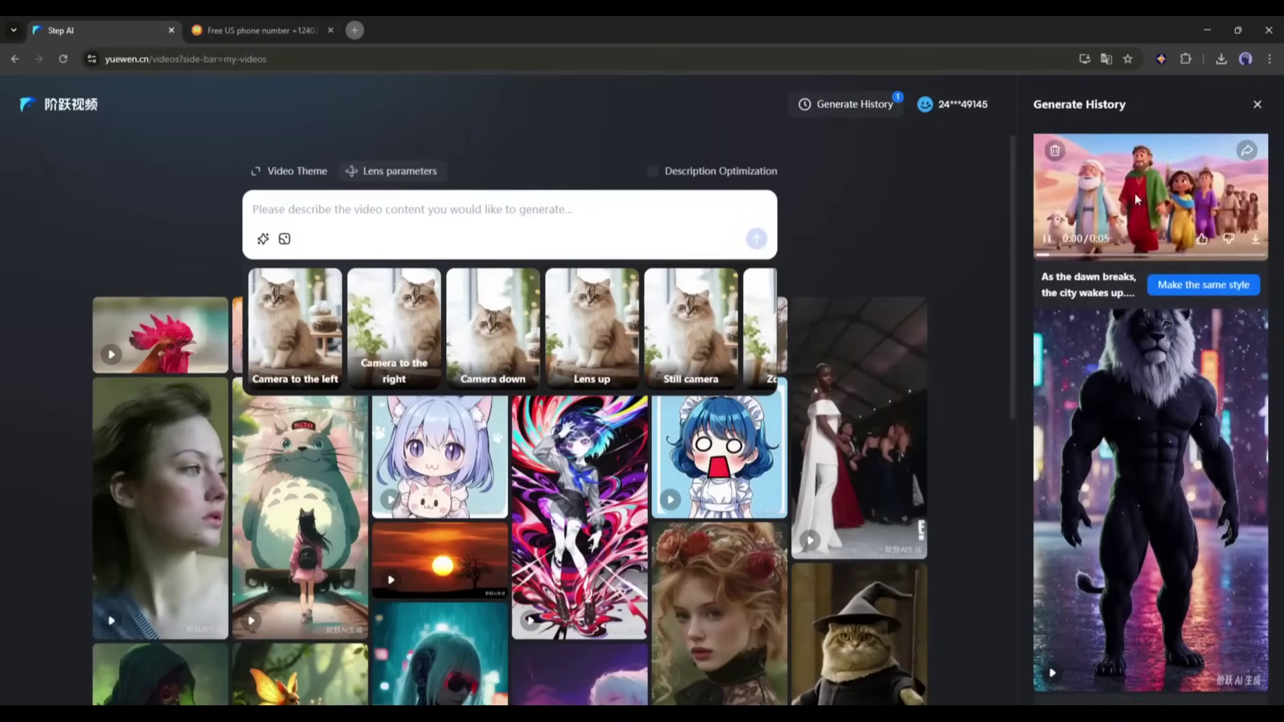
left_click(1161, 179)
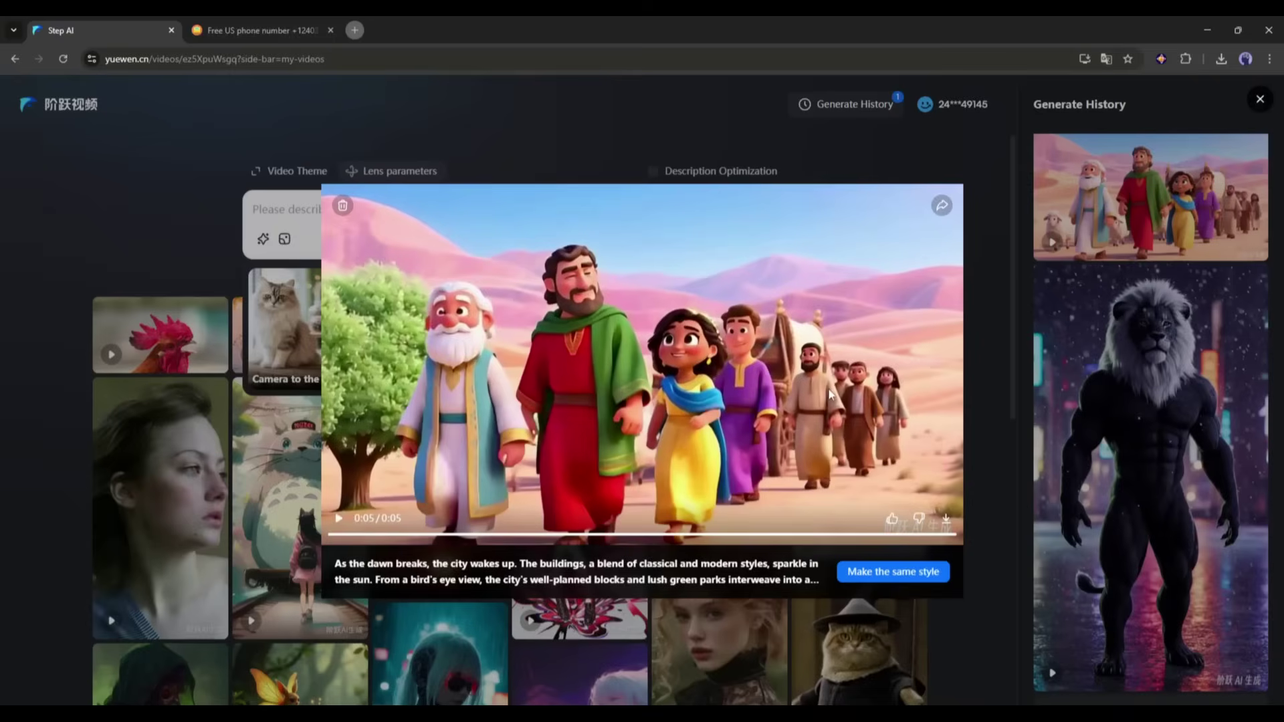
left_click(353, 266)
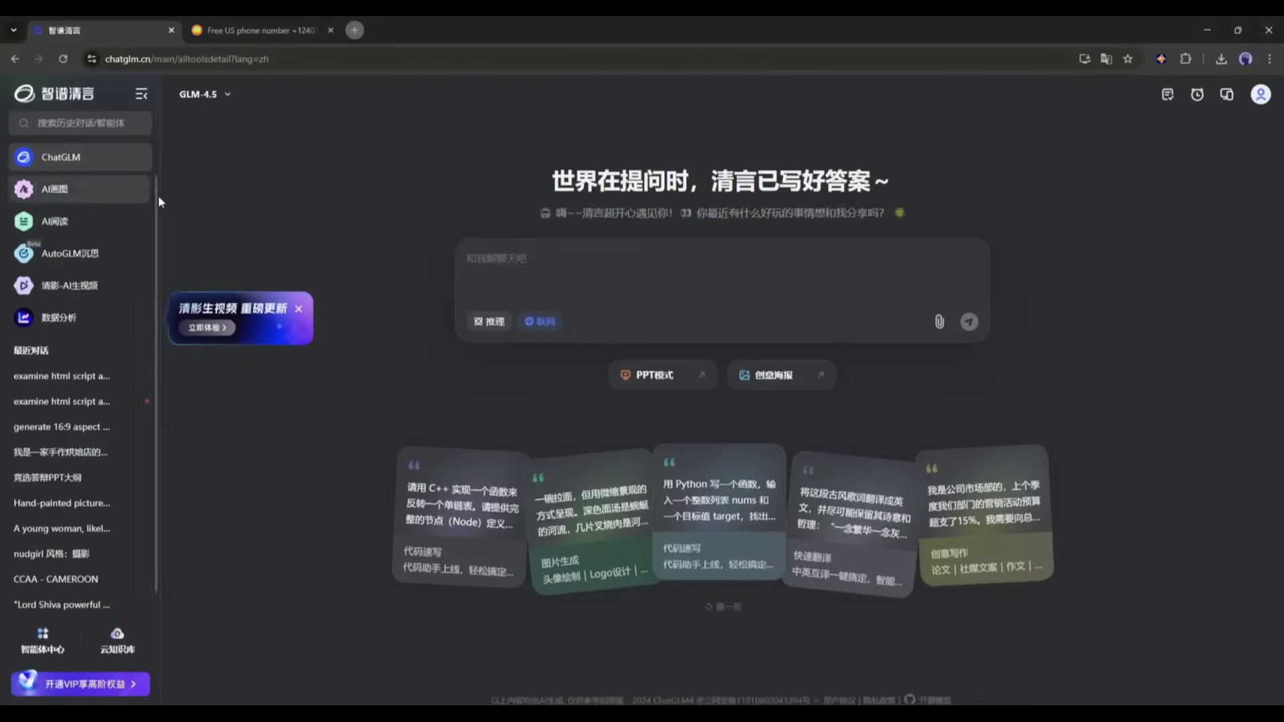
- Translate chatglm.cn into English
left_click(1106, 58)
left_click(1061, 88)
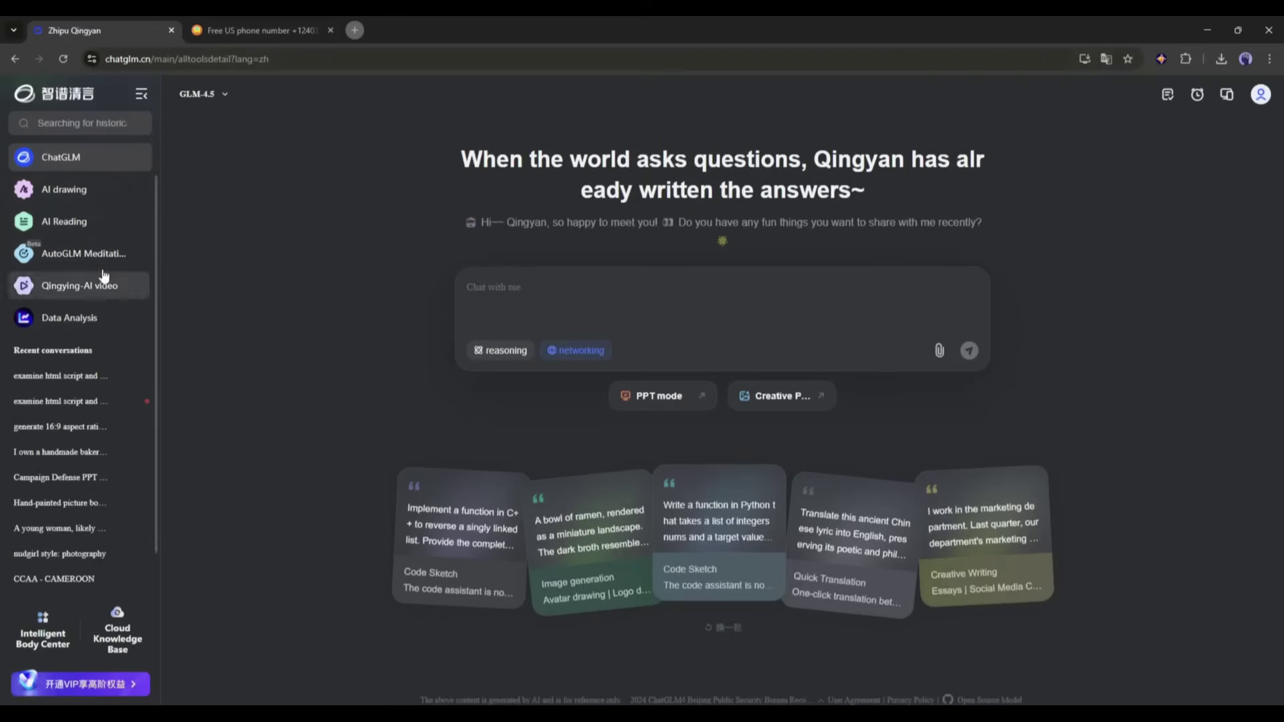
scroll(72, 353, "down", 1)
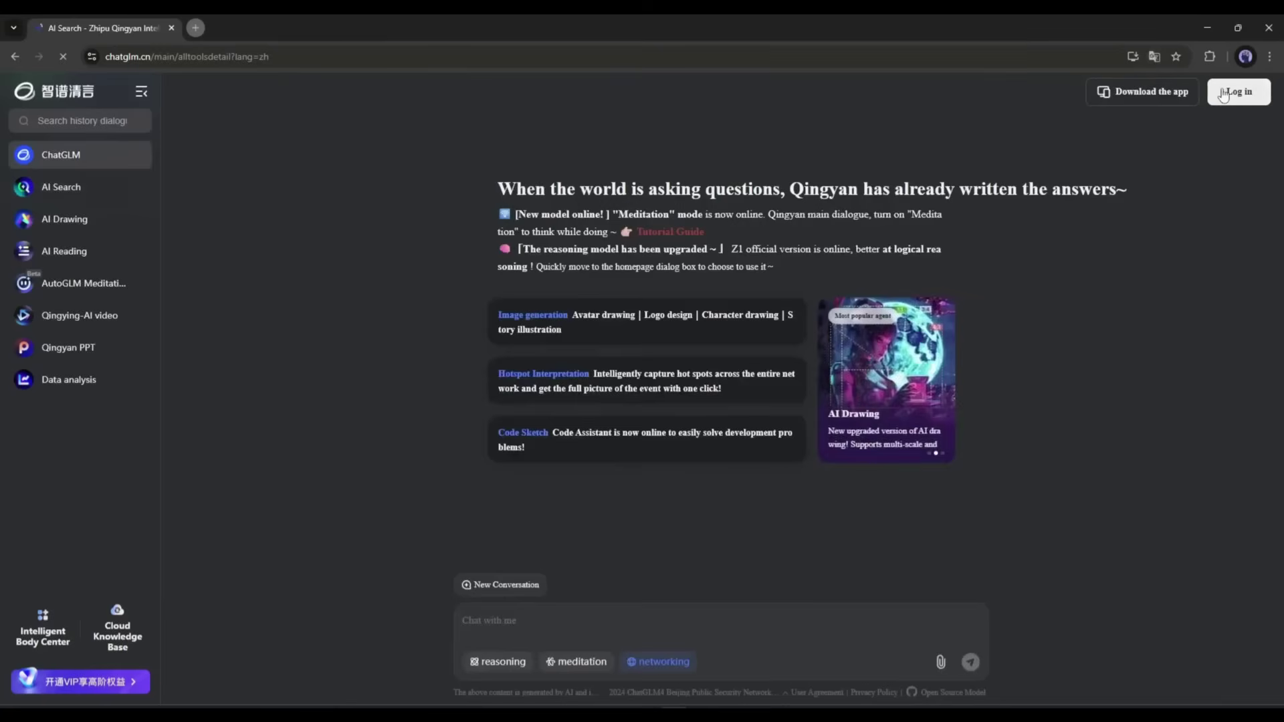
- Browse the login dialog's country codes, then go to Qingying AI video
left_click(1223, 94)
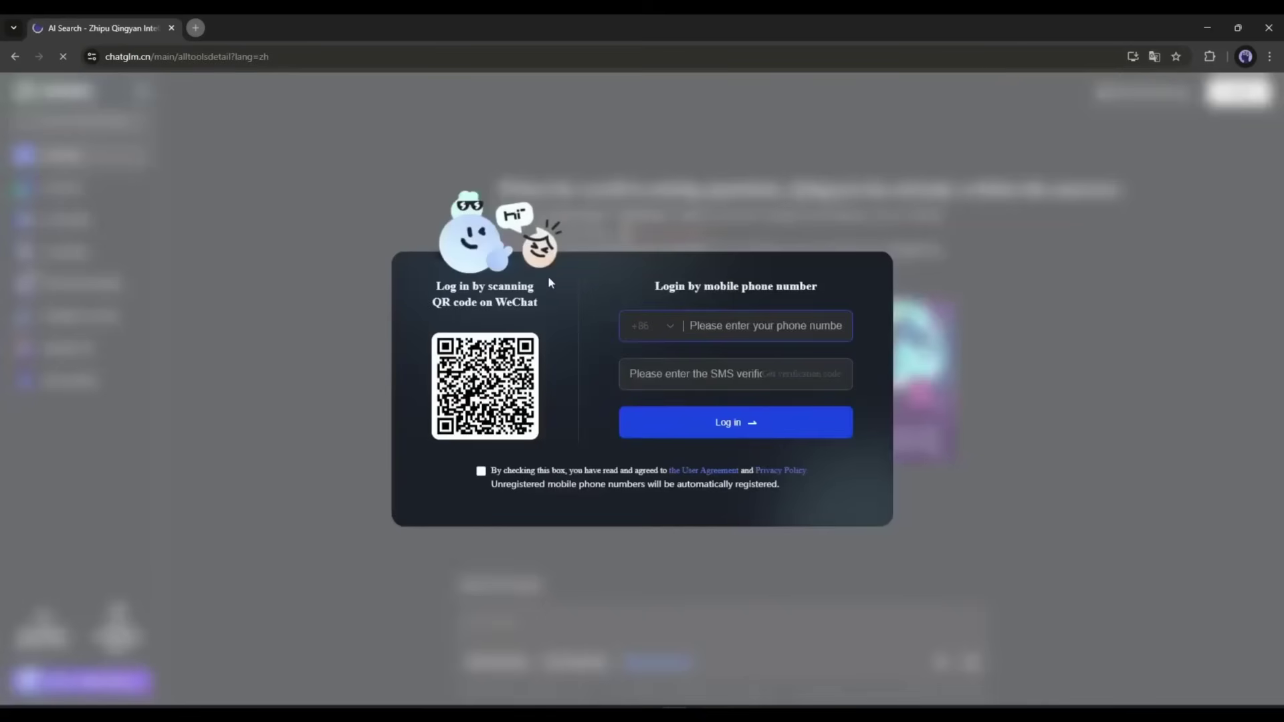
left_click(652, 326)
scroll(780, 453, "down", 10)
scroll(763, 480, "down", 10)
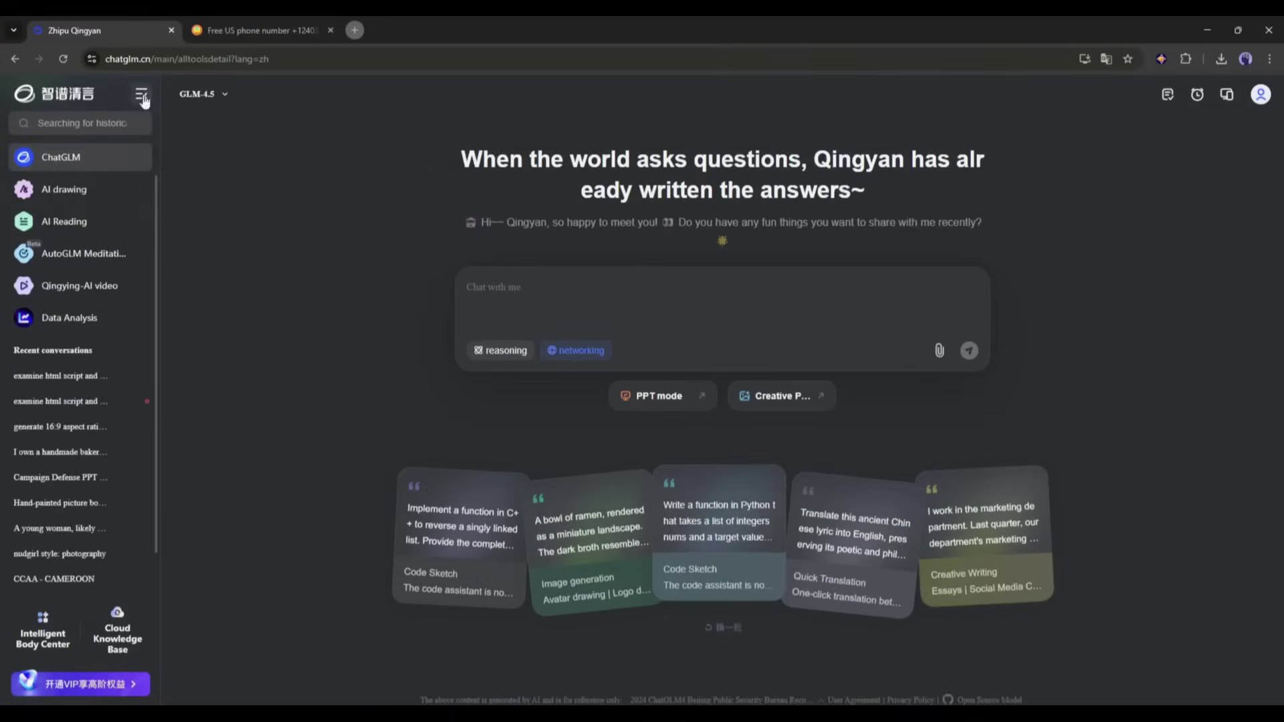
left_click(124, 289)
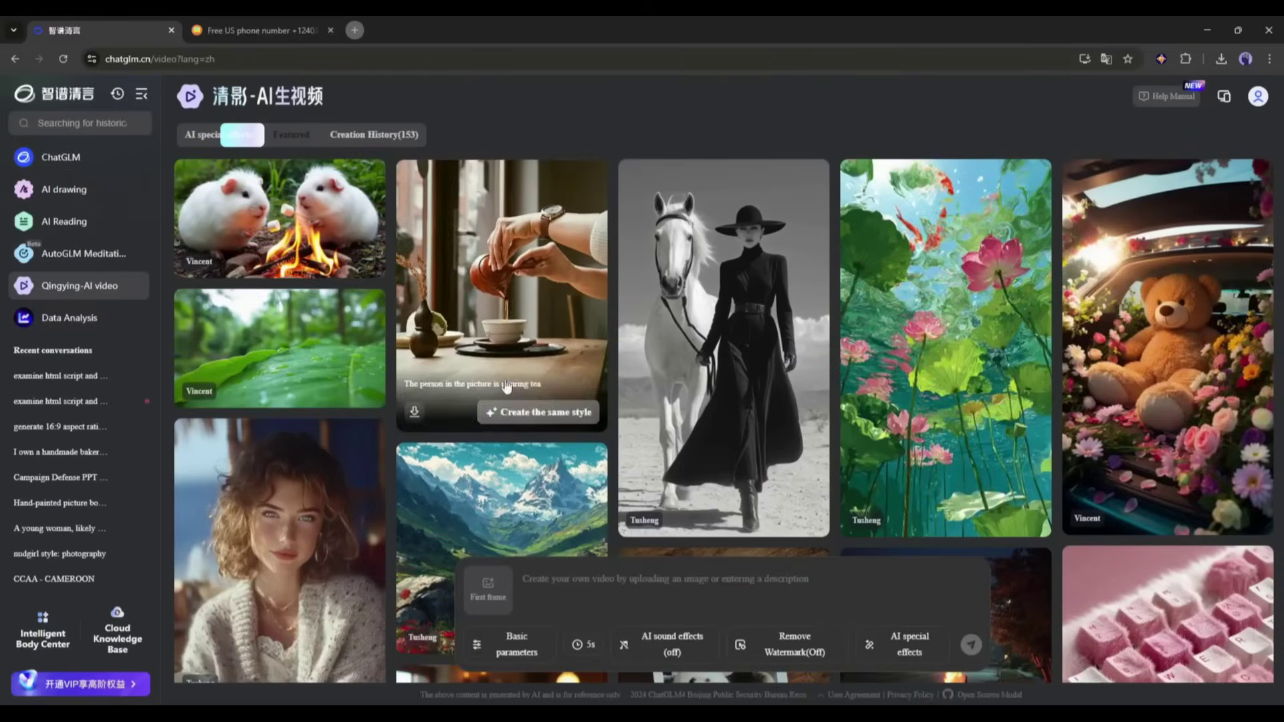
- Paste the ruined-city woman prompt, check the Basic settings, and submit it at 1080p
left_click(568, 588)
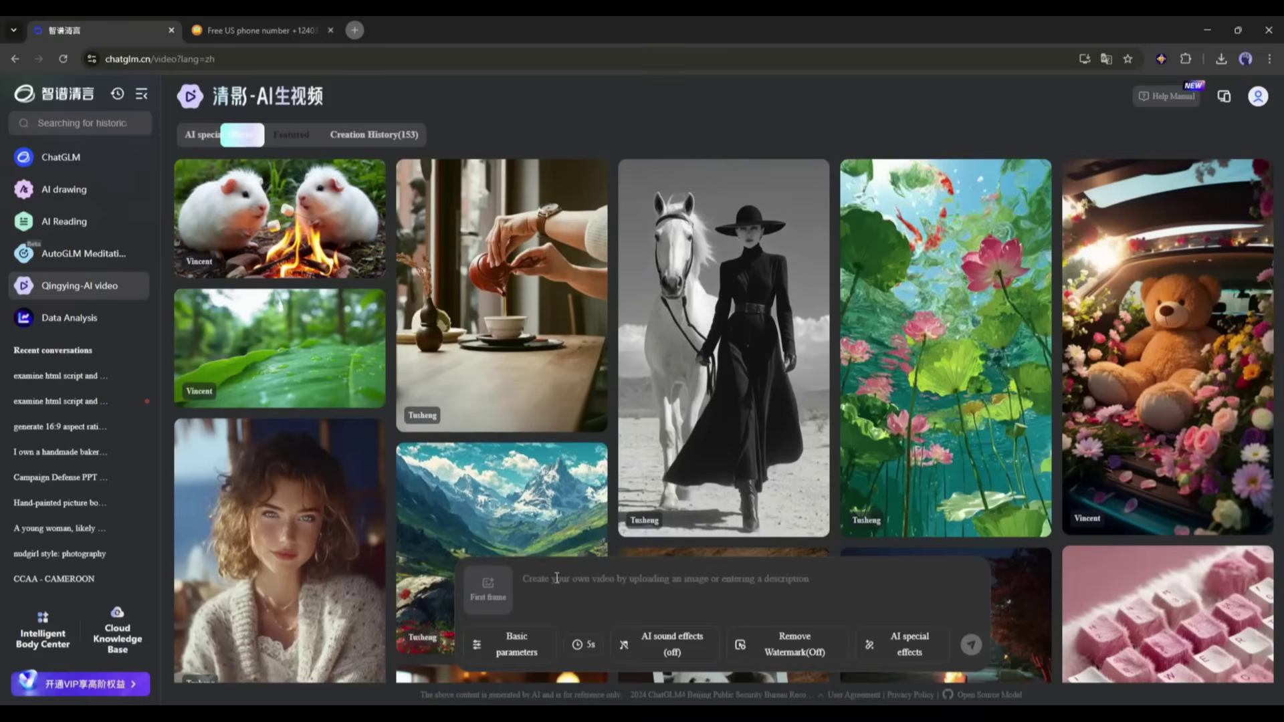
key("ctrl+v")
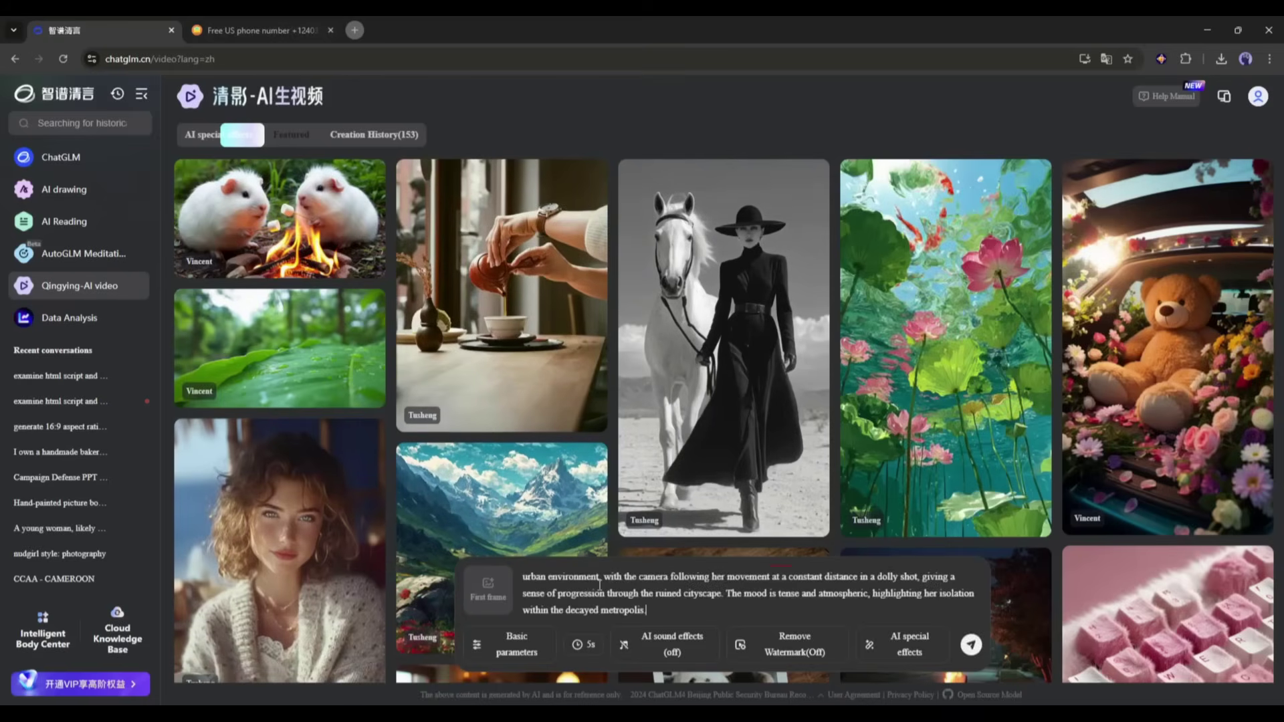
scroll(620, 589, "up", 5)
scroll(620, 589, "down", 3)
scroll(602, 591, "down", 2)
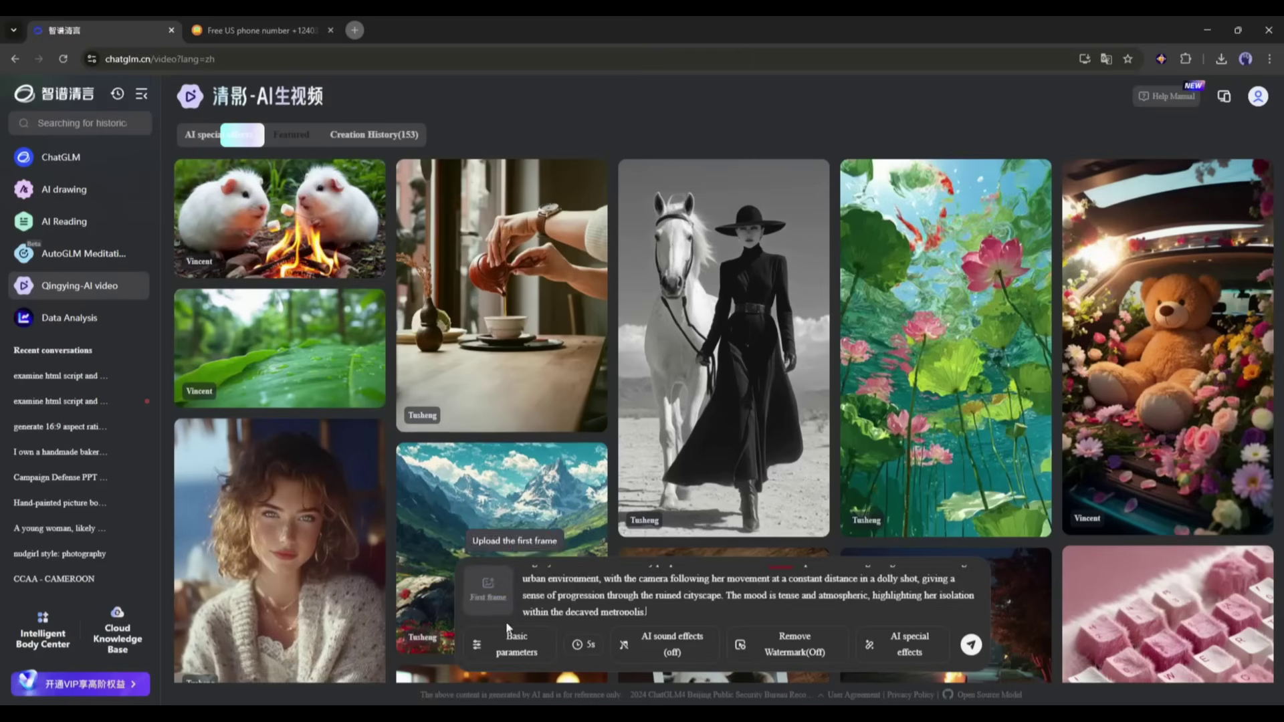
left_click(494, 654)
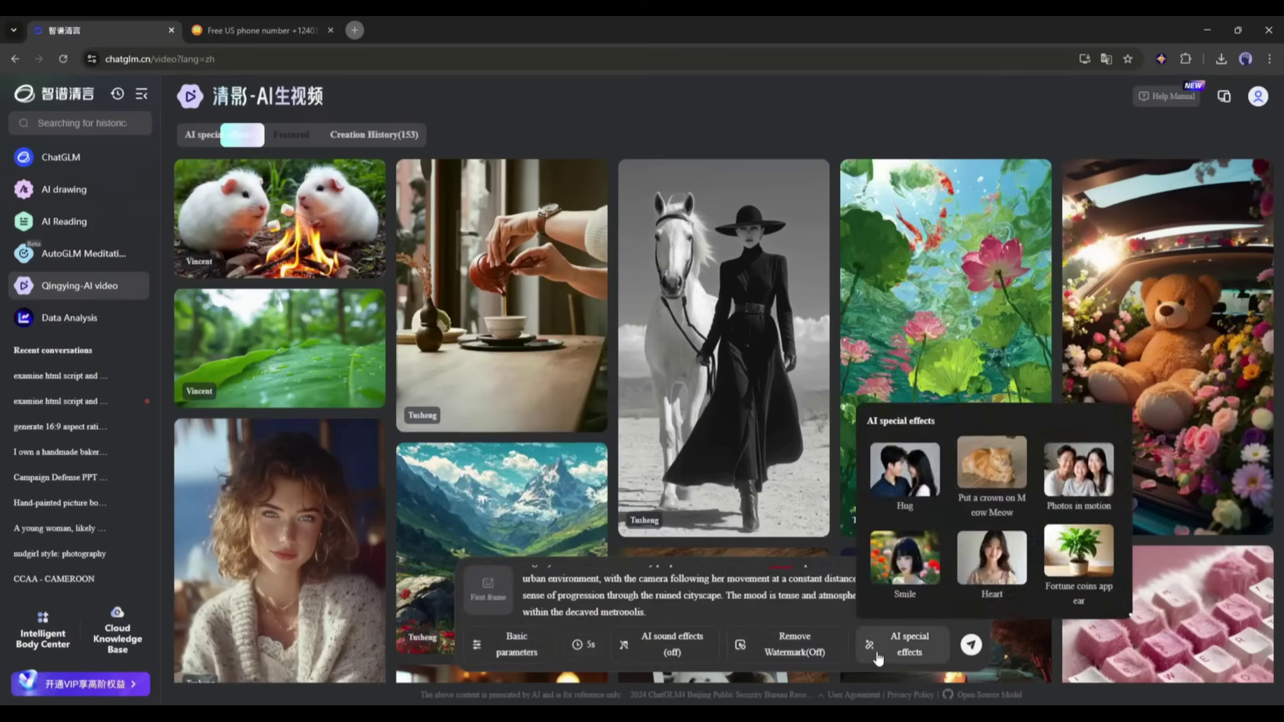
left_click(971, 645)
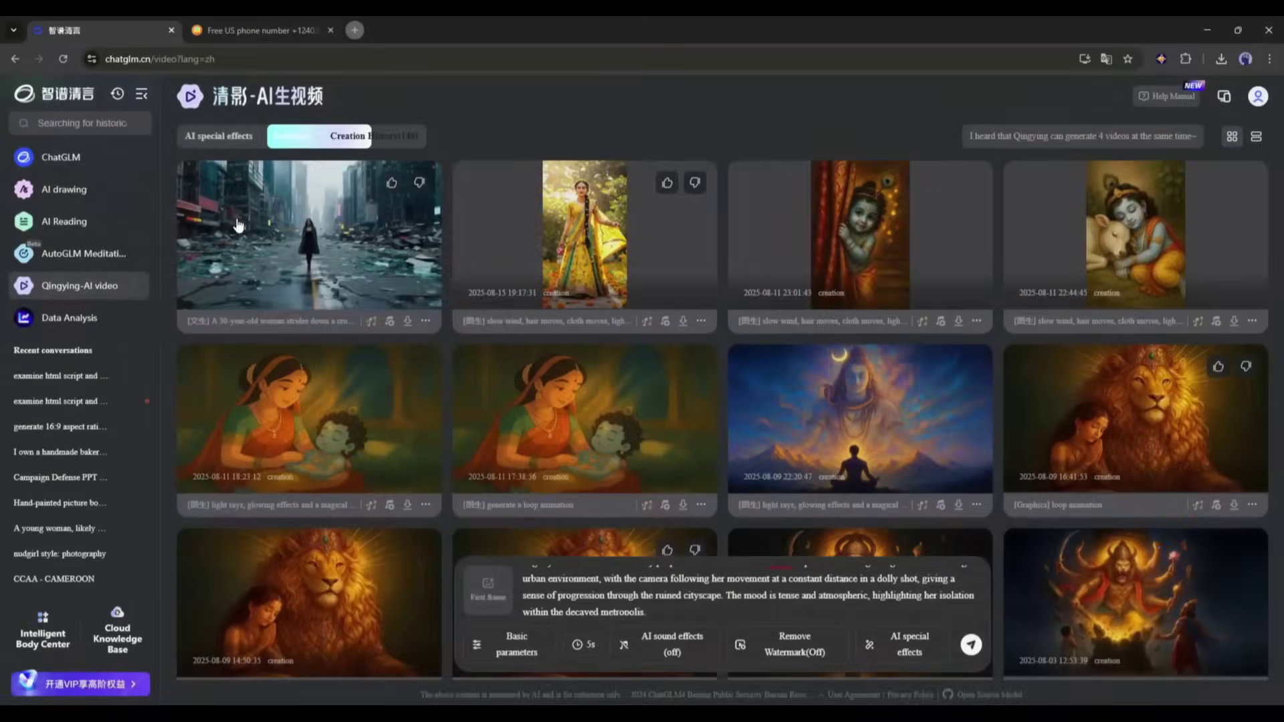
- Watch the finished ruined-city video and download it as MP4
left_click(287, 234)
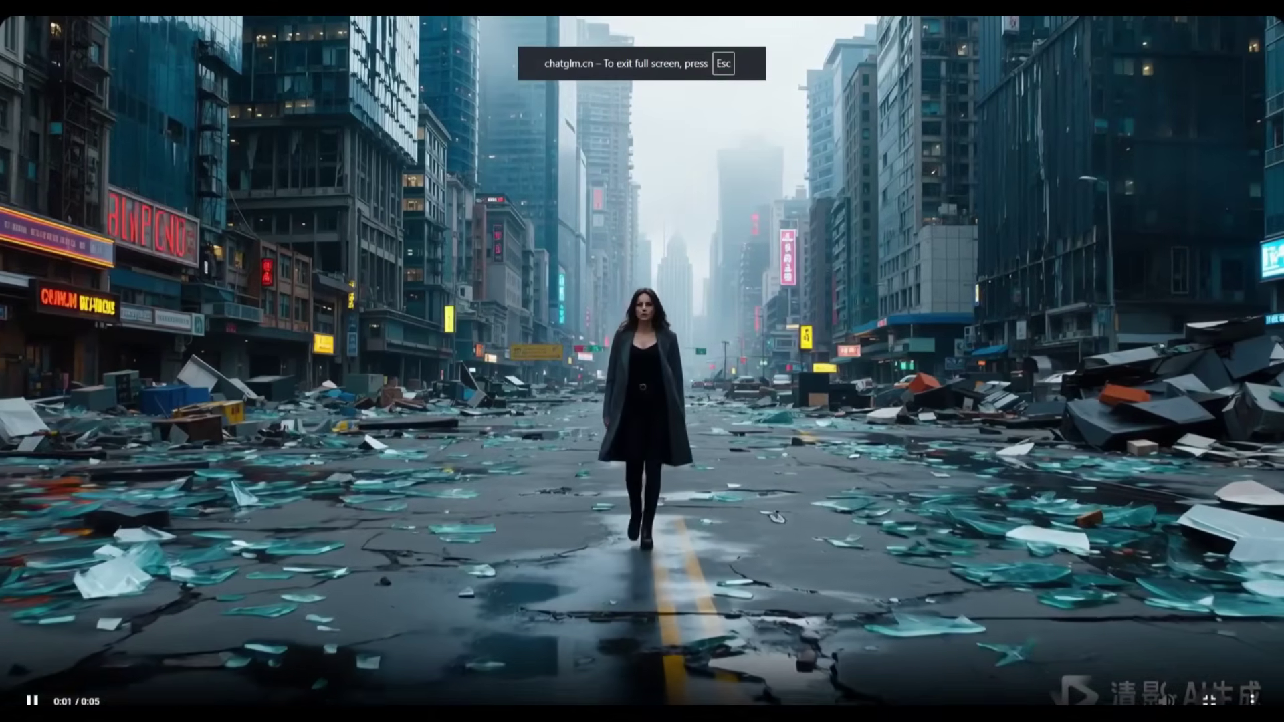
key("Escape")
left_click(675, 617)
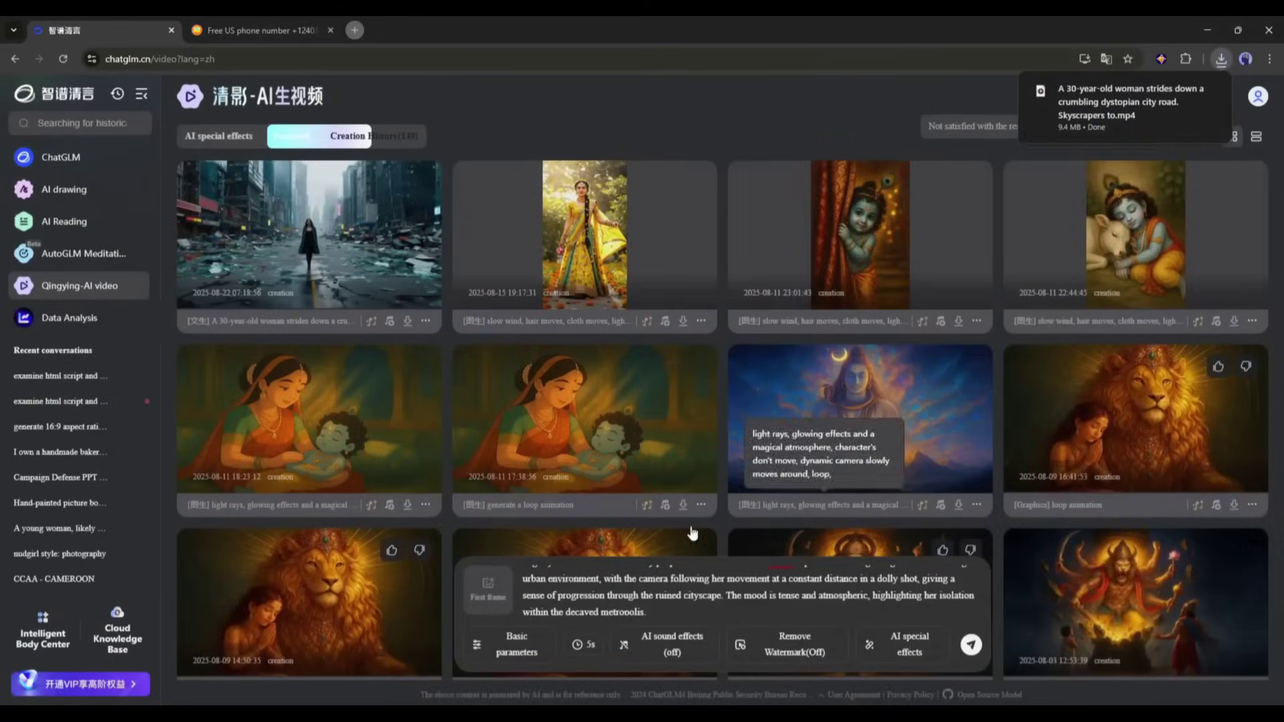
- Set the desert-caravan picture as first frame, replace the prompt with the desert-companions one, and generate
left_click(488, 589)
double_click(321, 378)
left_click(792, 552)
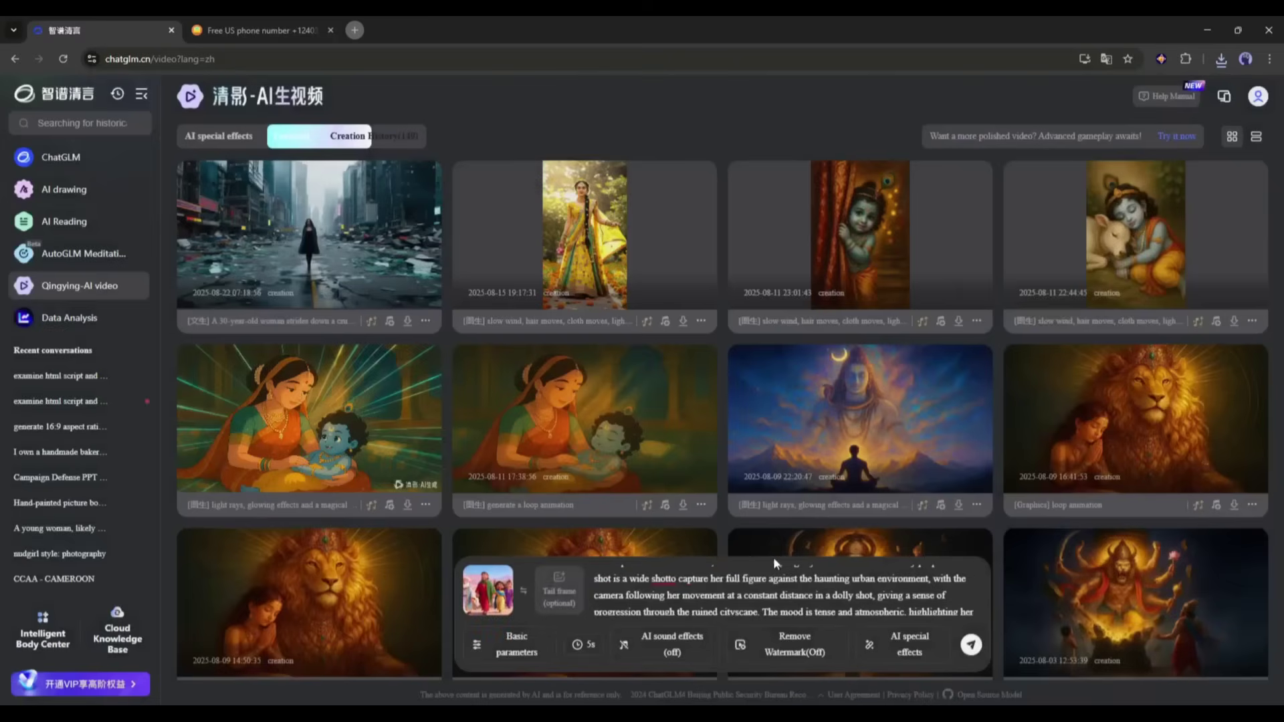
key("ctrl+a")
key("BackSpace")
key("ctrl+v")
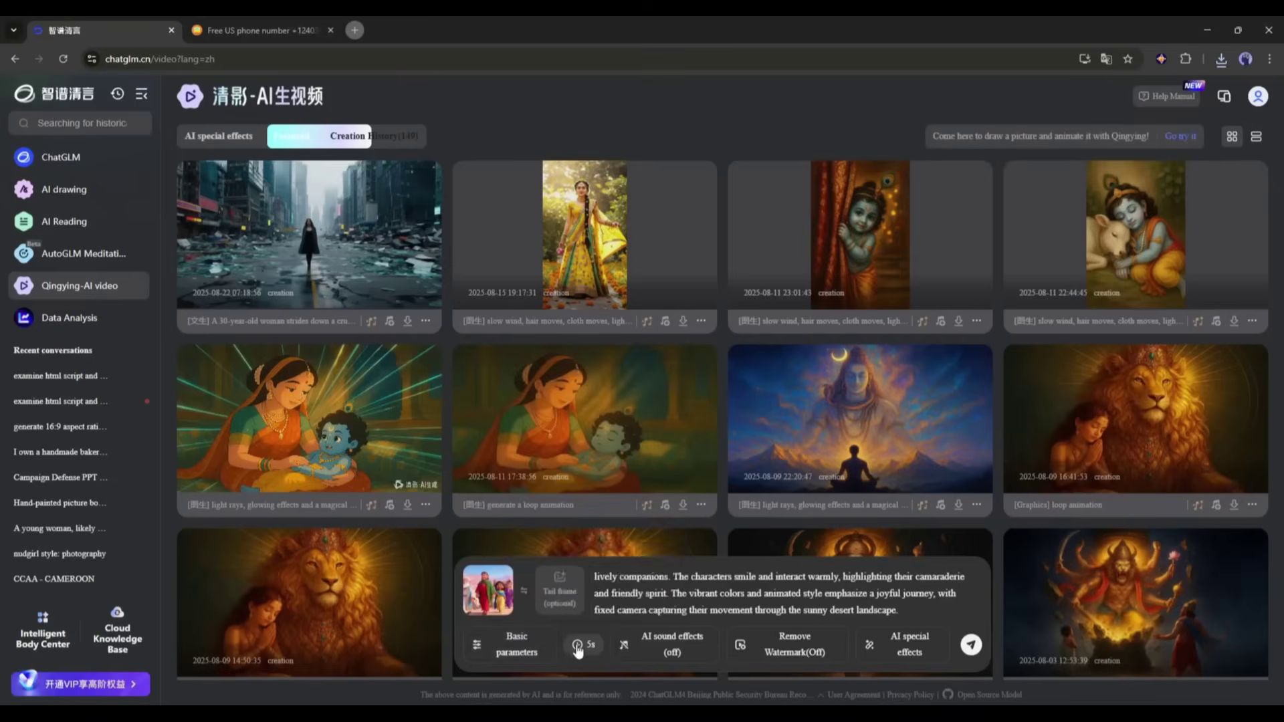
left_click(970, 644)
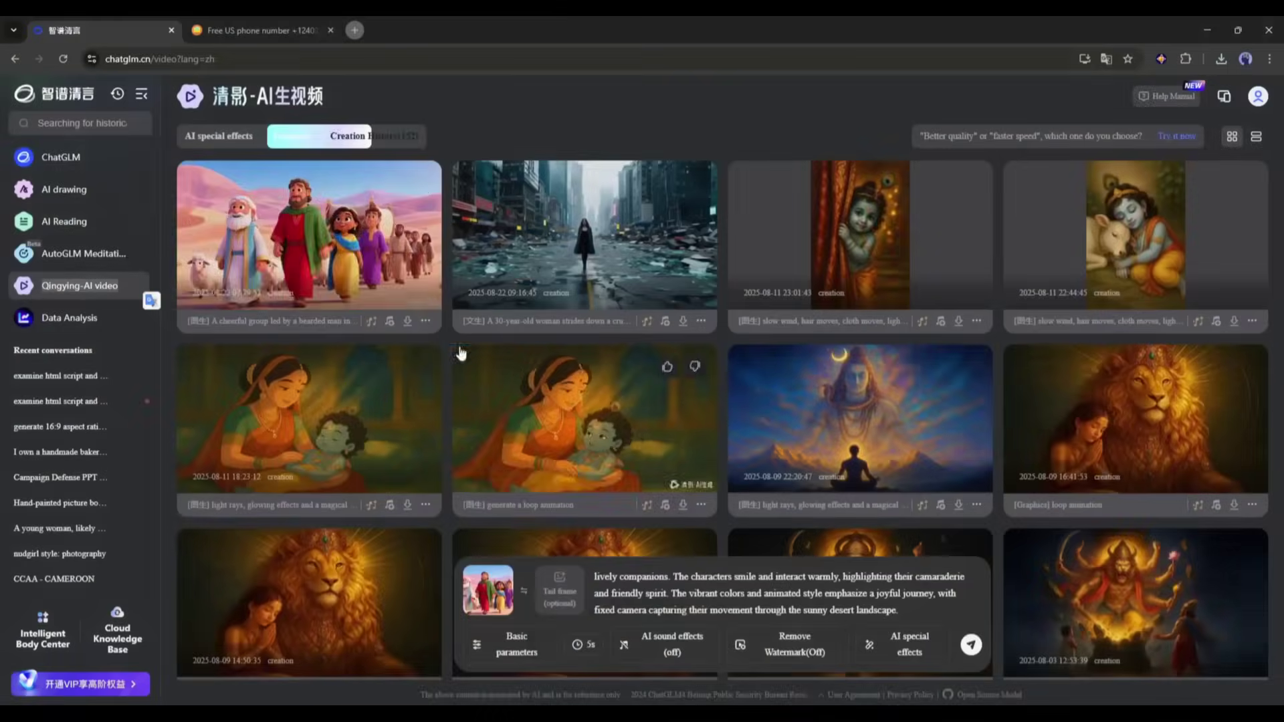
left_click(344, 234)
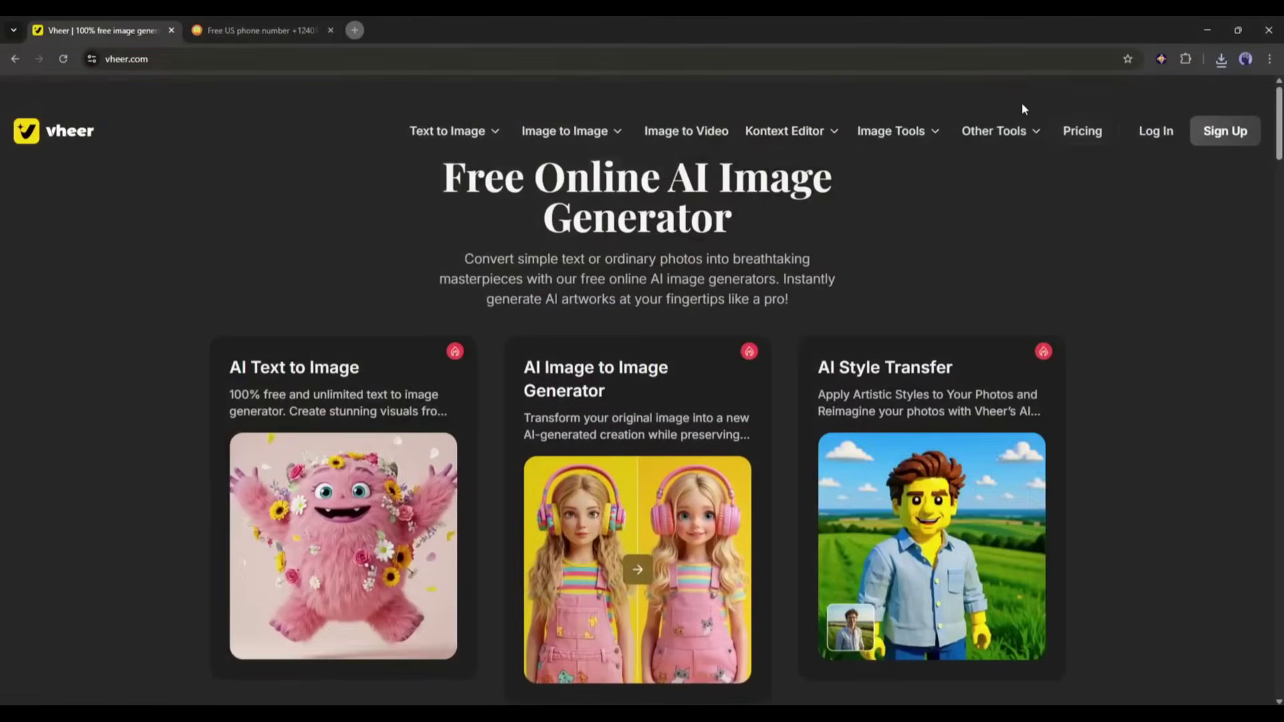
scroll(351, 217, "down", 4)
scroll(350, 217, "down", 1)
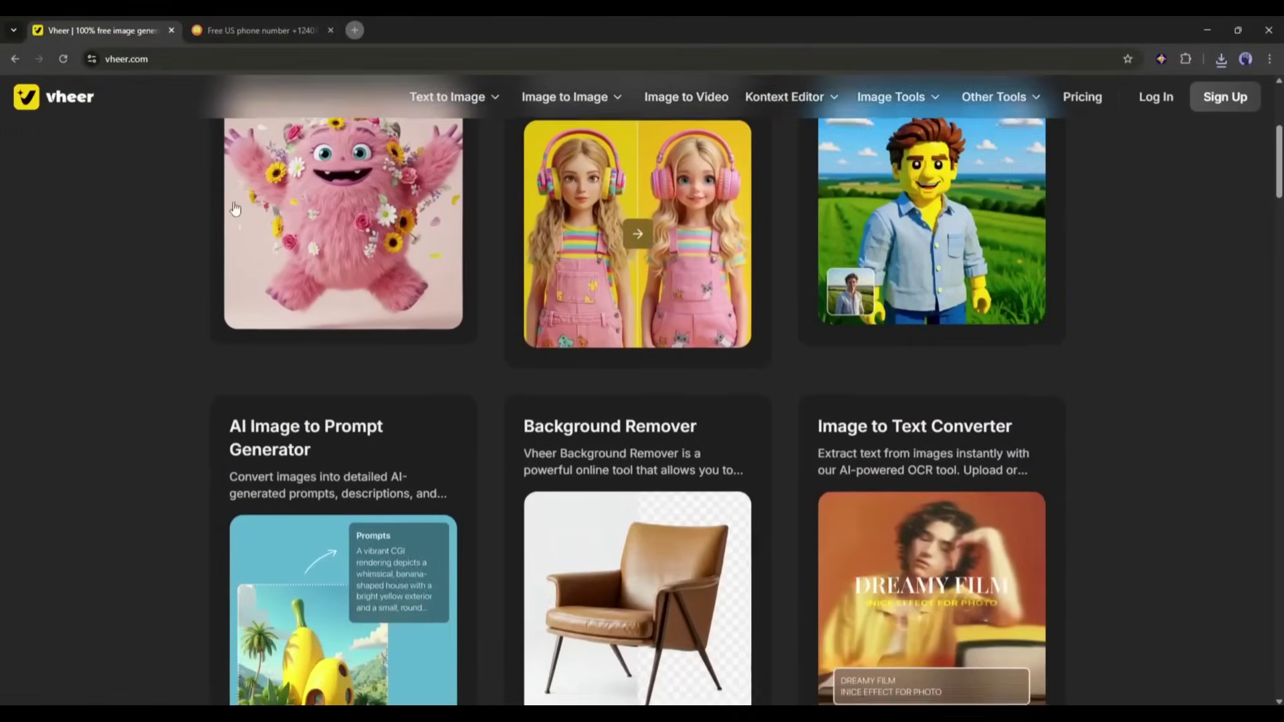
scroll(230, 209, "down", 2)
scroll(216, 200, "down", 3)
scroll(212, 206, "down", 4)
scroll(212, 207, "down", 2)
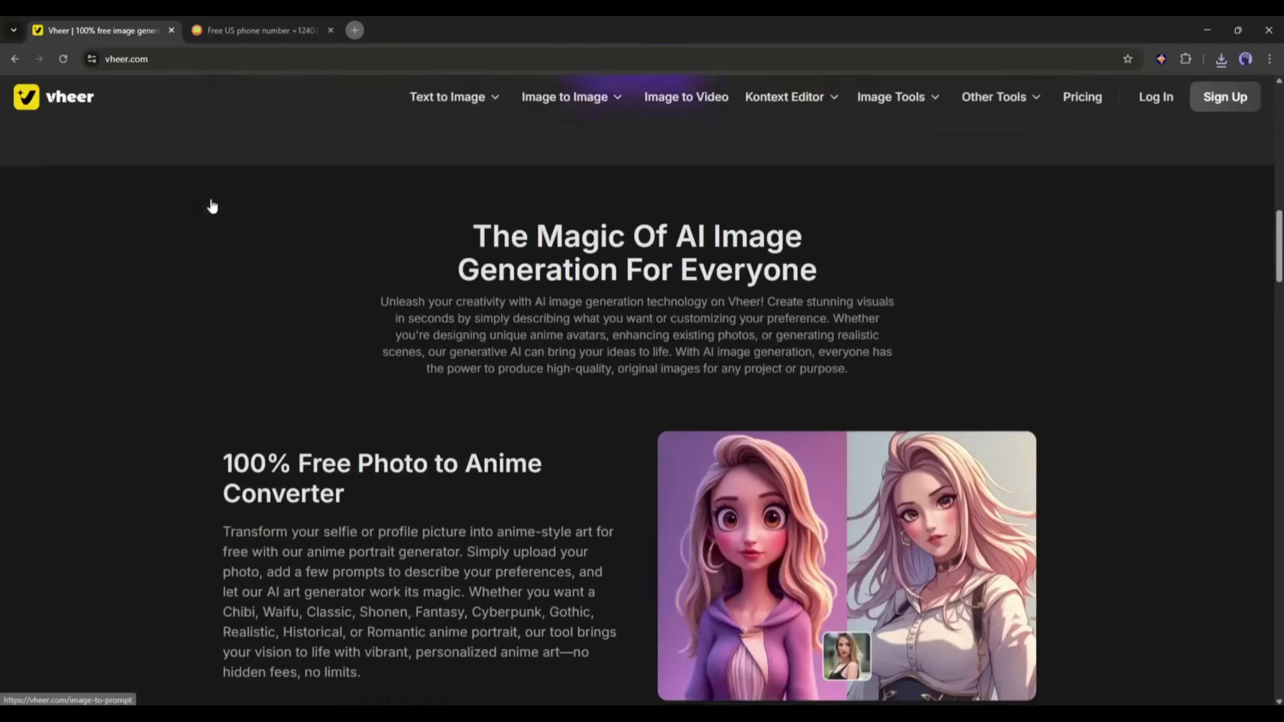
scroll(210, 204, "down", 2)
scroll(210, 201, "down", 3)
scroll(210, 199, "down", 3)
scroll(277, 254, "down", 3)
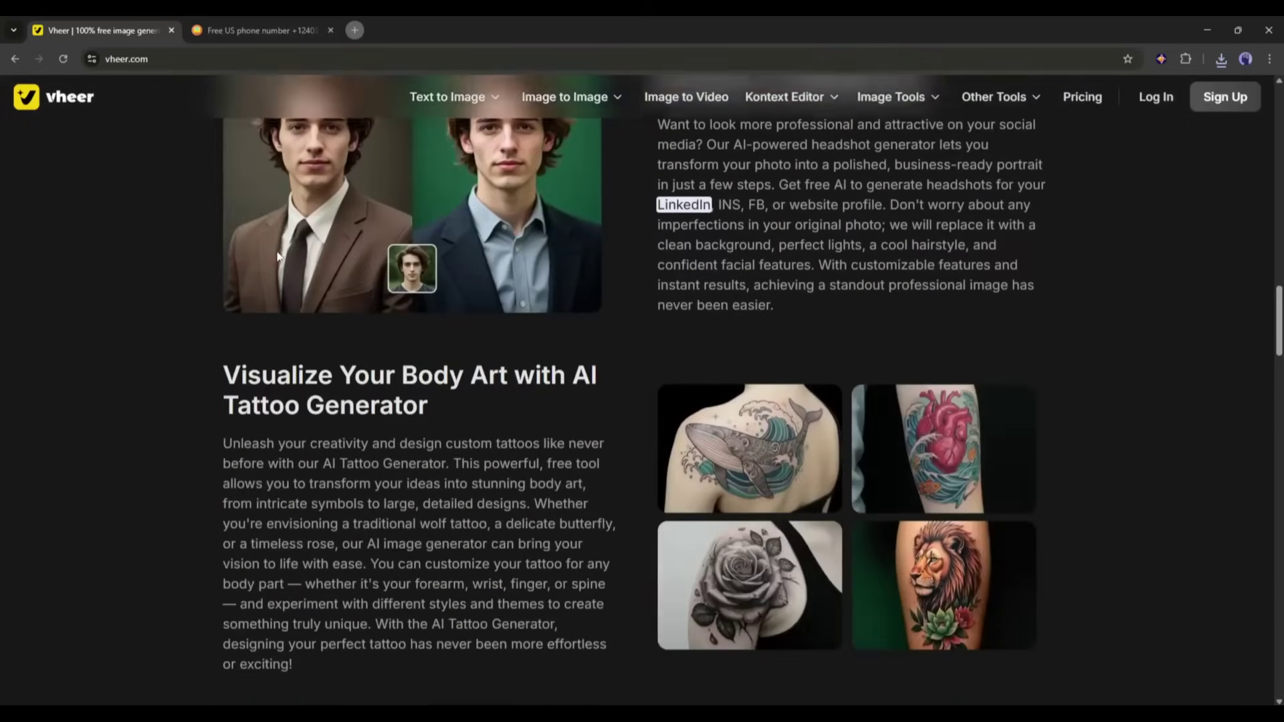
scroll(275, 253, "down", 3)
scroll(273, 250, "down", 5)
scroll(273, 251, "down", 3)
scroll(272, 251, "down", 5)
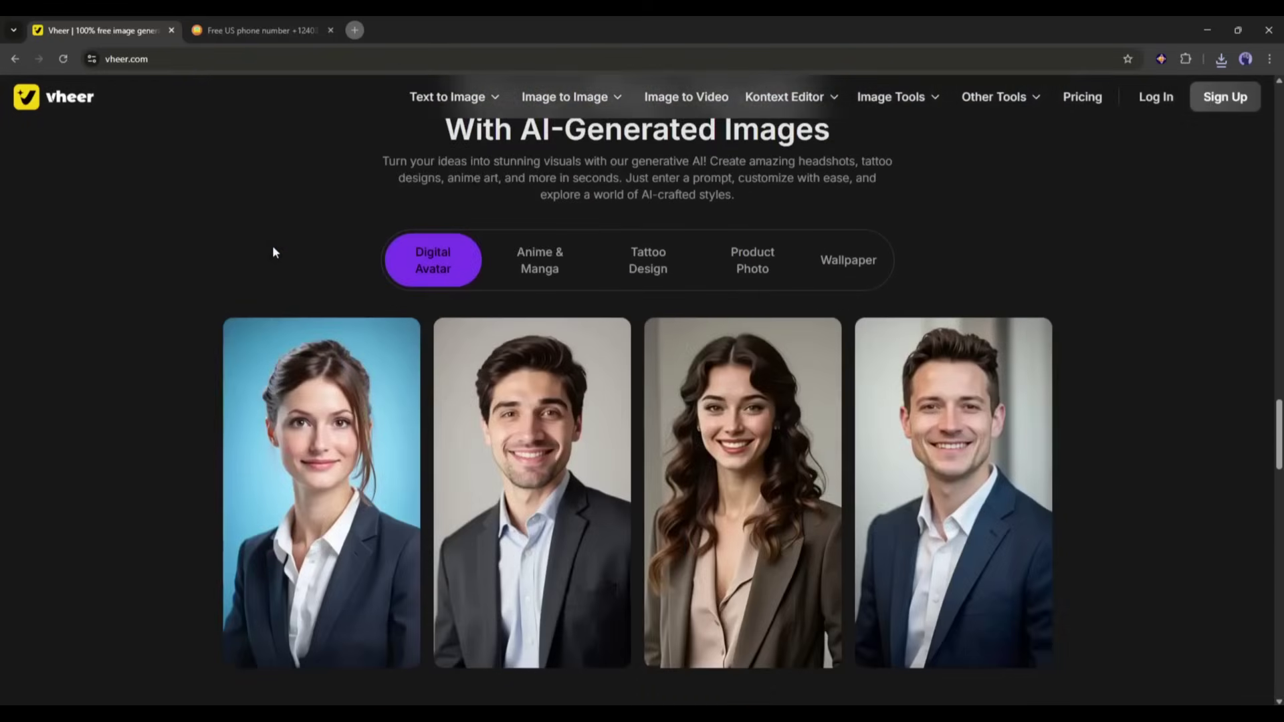
scroll(273, 249, "down", 3)
scroll(277, 246, "down", 1)
scroll(278, 248, "down", 5)
scroll(277, 247, "down", 4)
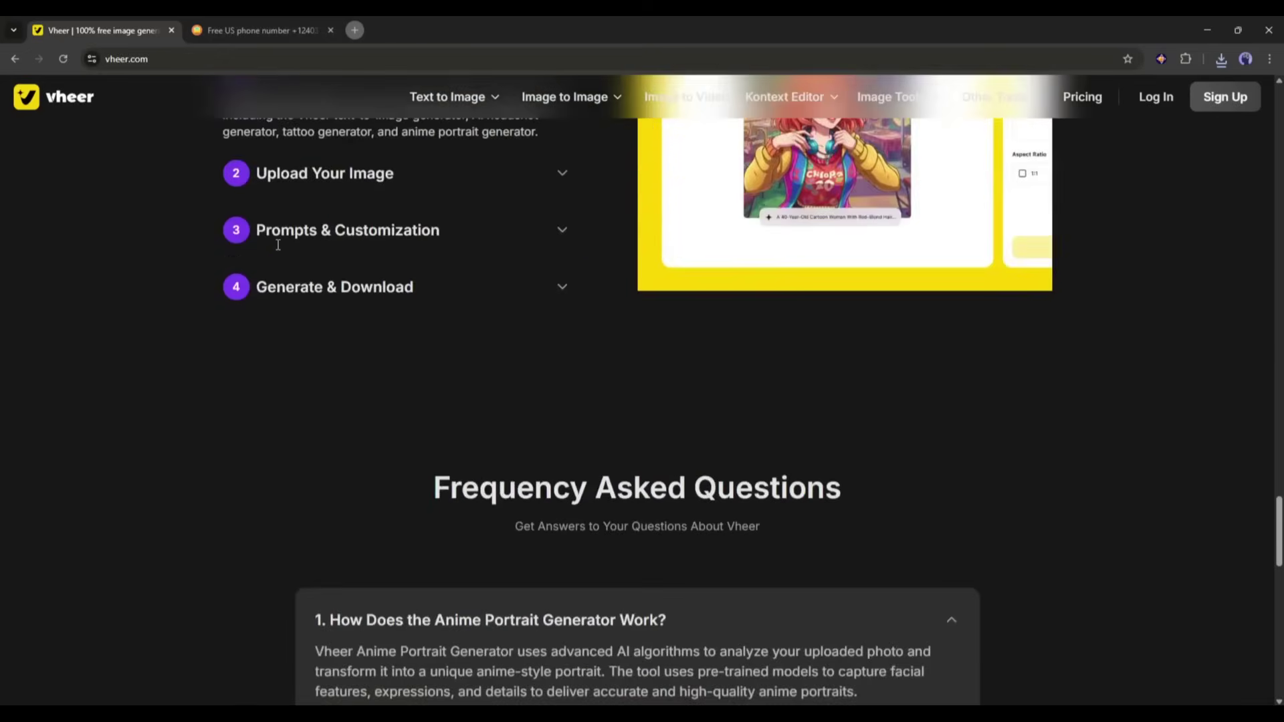
scroll(274, 248, "down", 5)
scroll(277, 227, "down", 7)
scroll(321, 194, "down", 5)
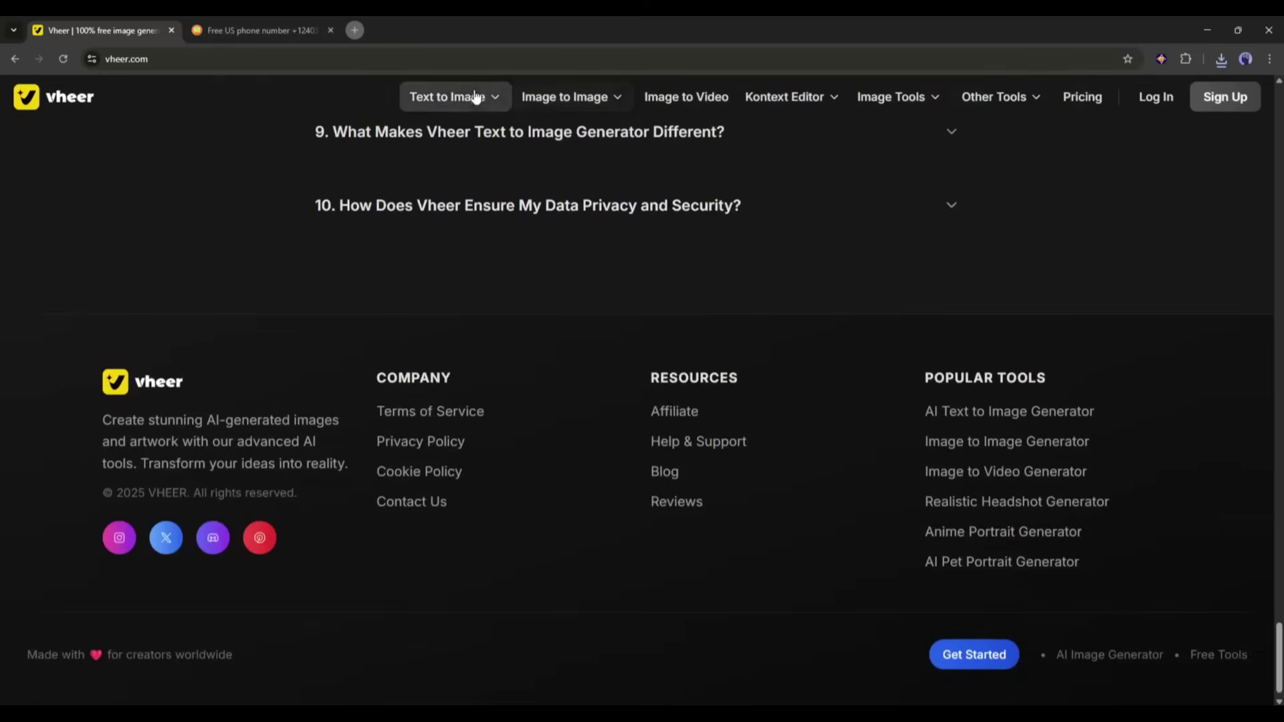
left_click(565, 97)
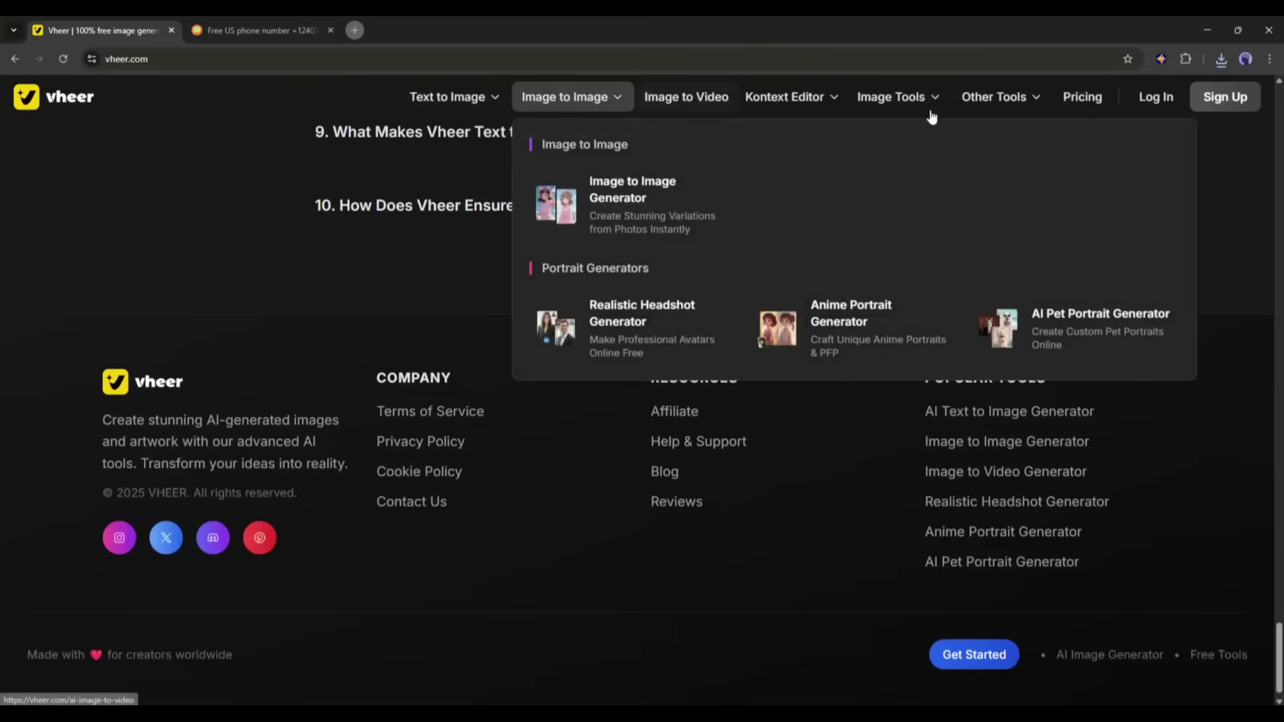
left_click(828, 97)
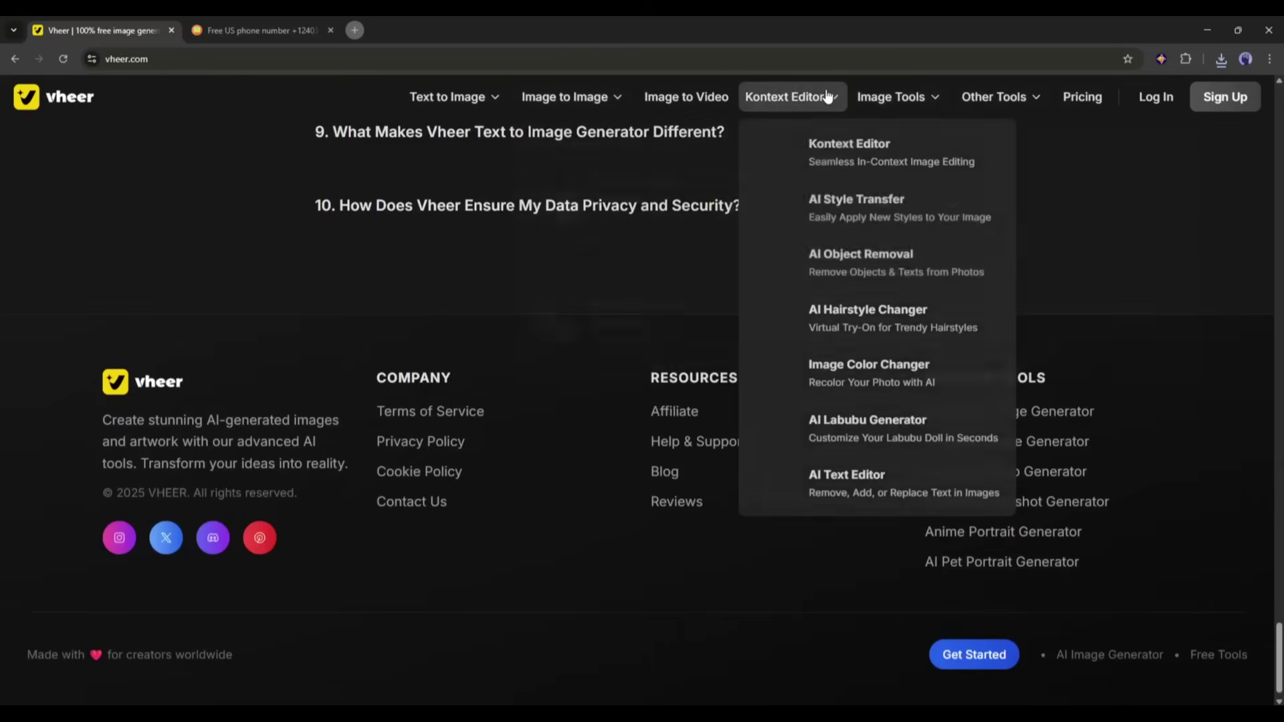
left_click(874, 98)
left_click(972, 99)
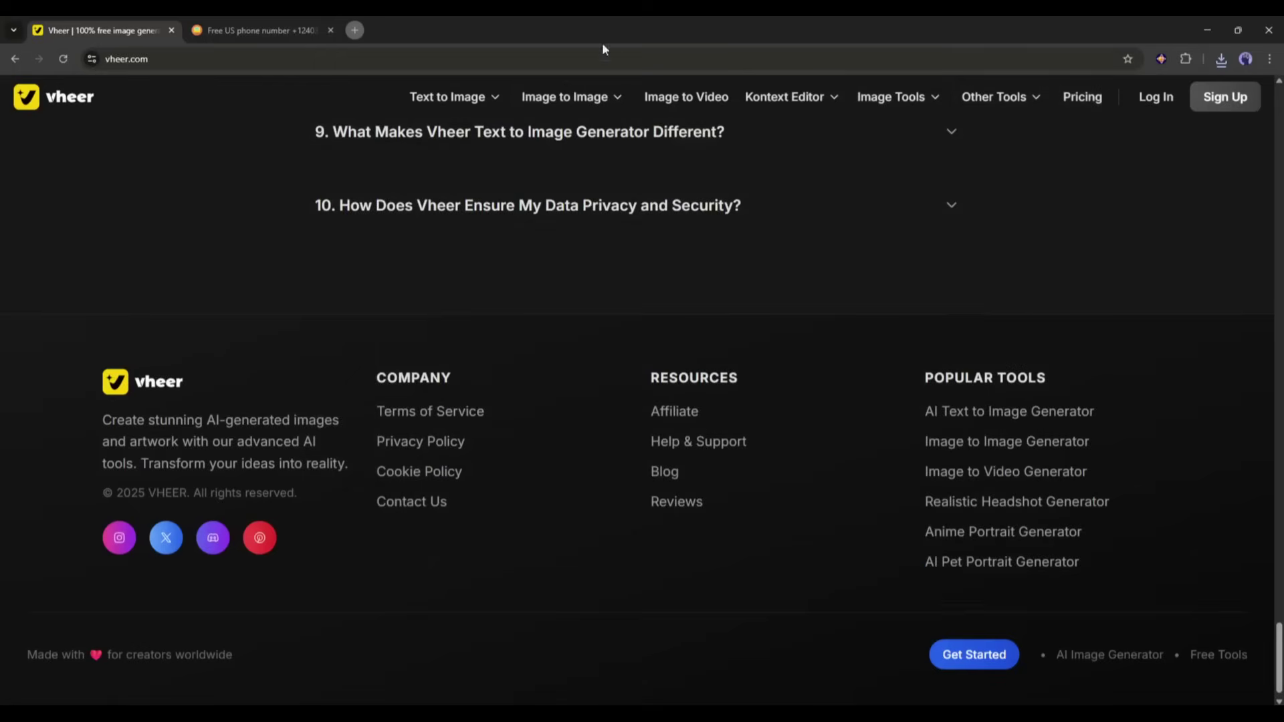
- Upload the desert-caravan picture to Vheer's image-to-video tool and auto-describe it
left_click(685, 99)
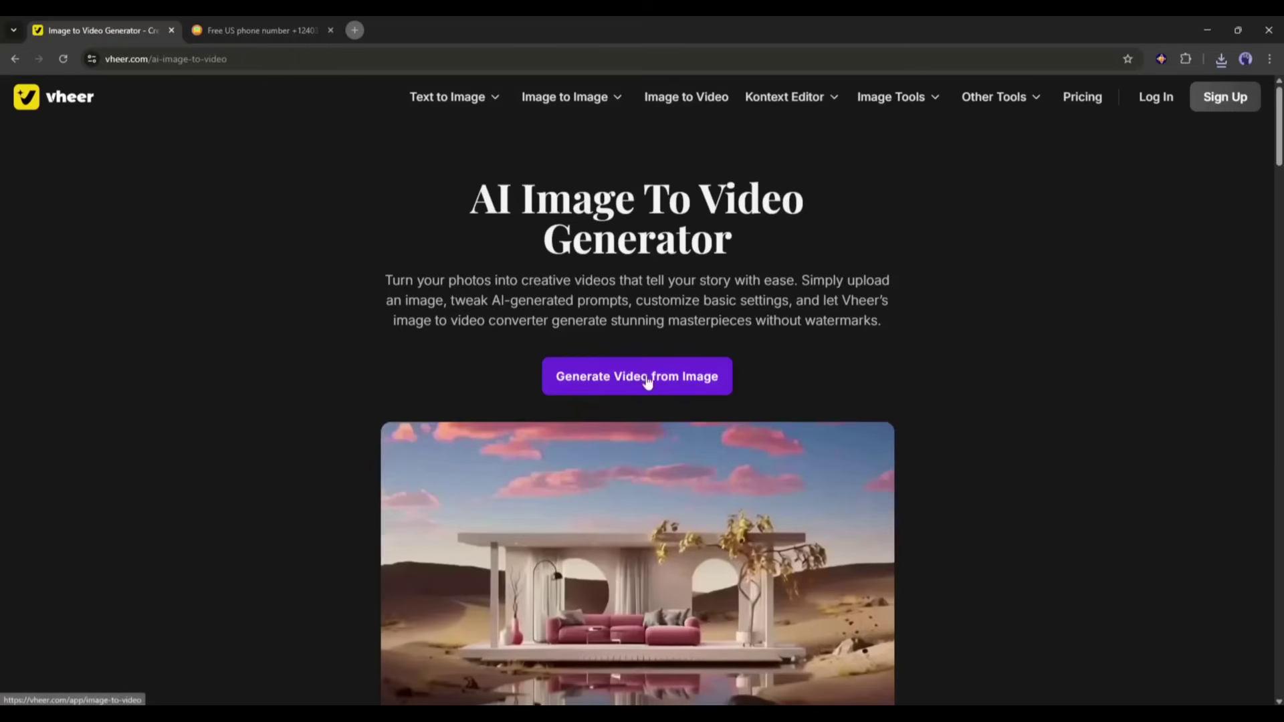
left_click(653, 375)
left_click(458, 323)
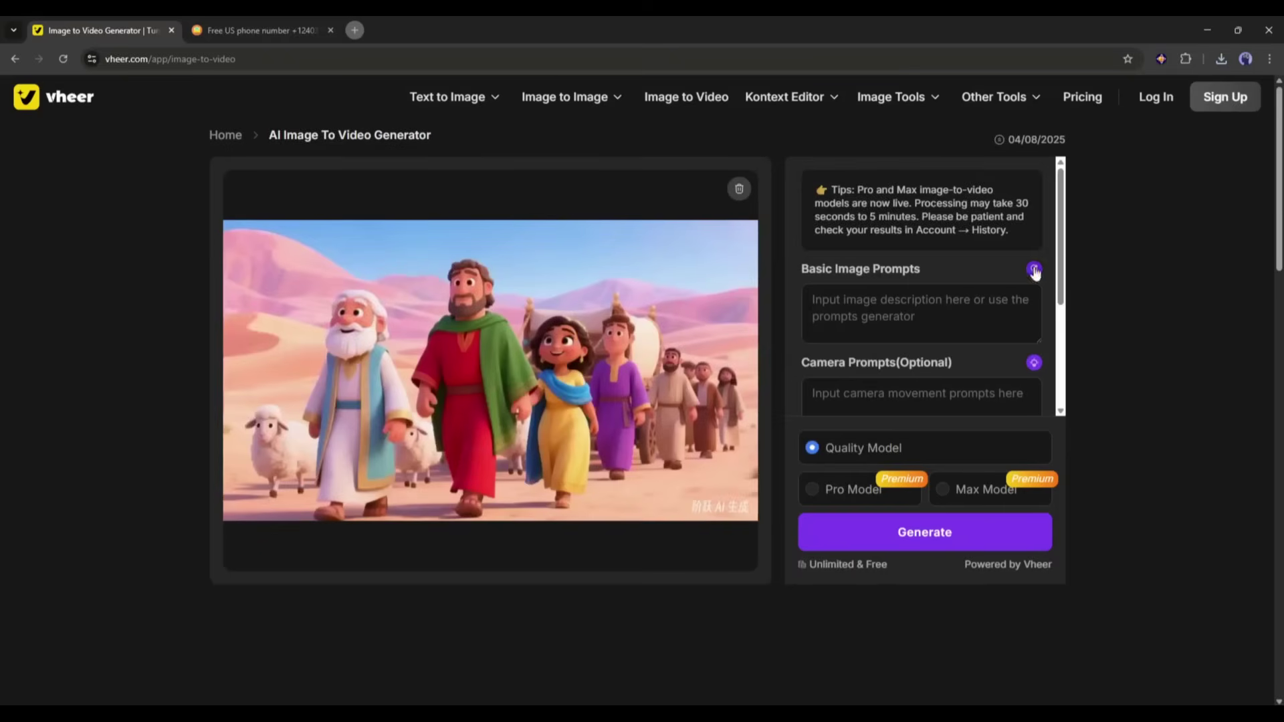
left_click(1033, 268)
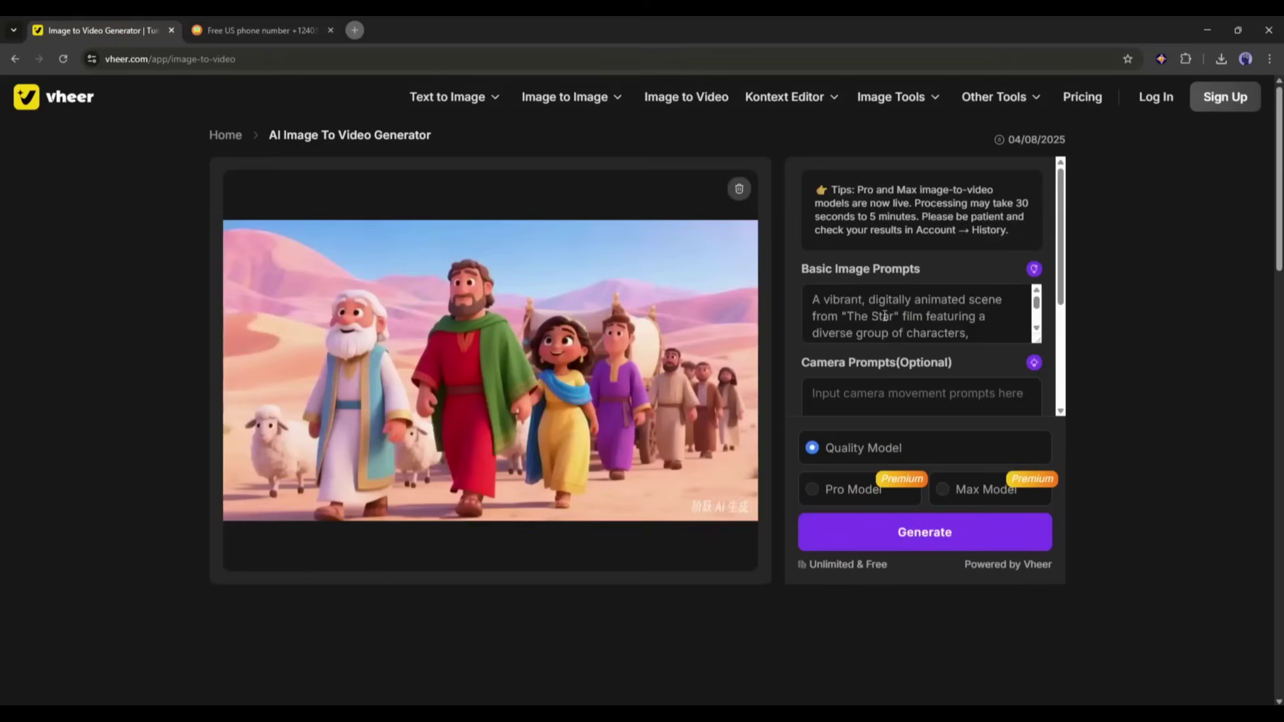
scroll(884, 316, "down", 2)
scroll(882, 315, "up", 2)
- Replace the prompt with the sunny-desert journey text and generate at MP4, 5S, 24FPS, 768P
key("ctrl+a")
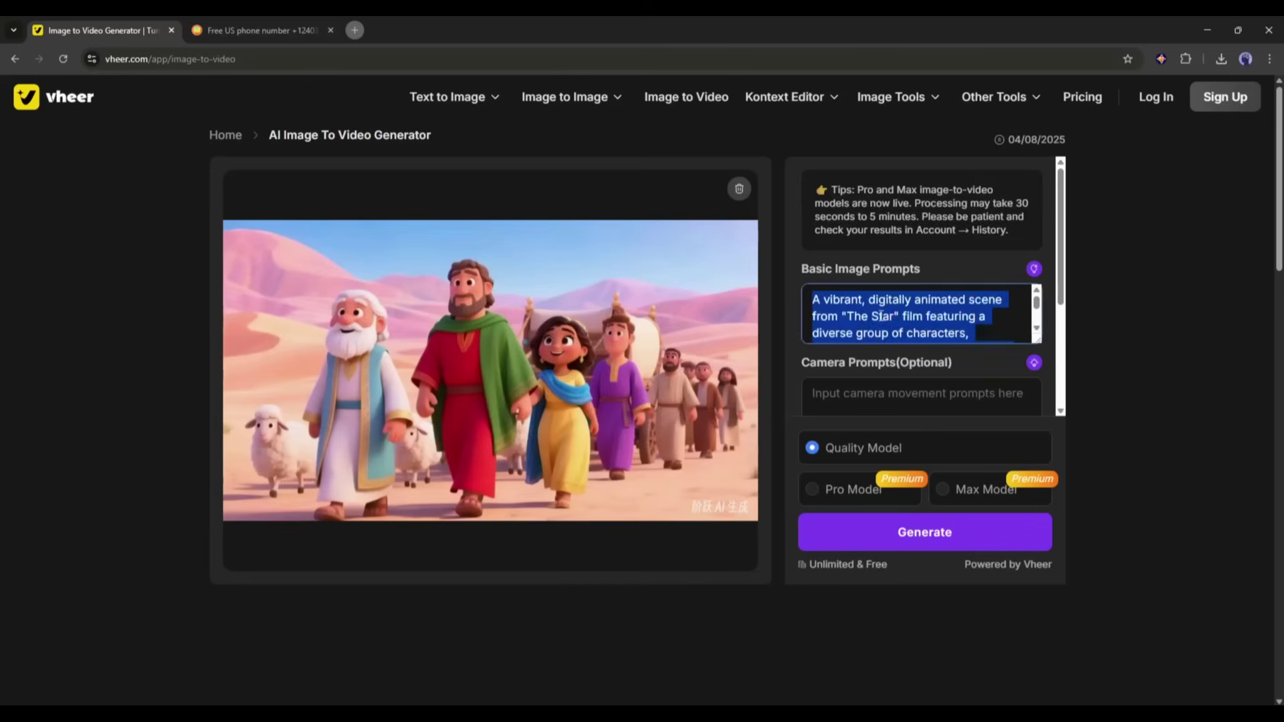
key("ctrl+v")
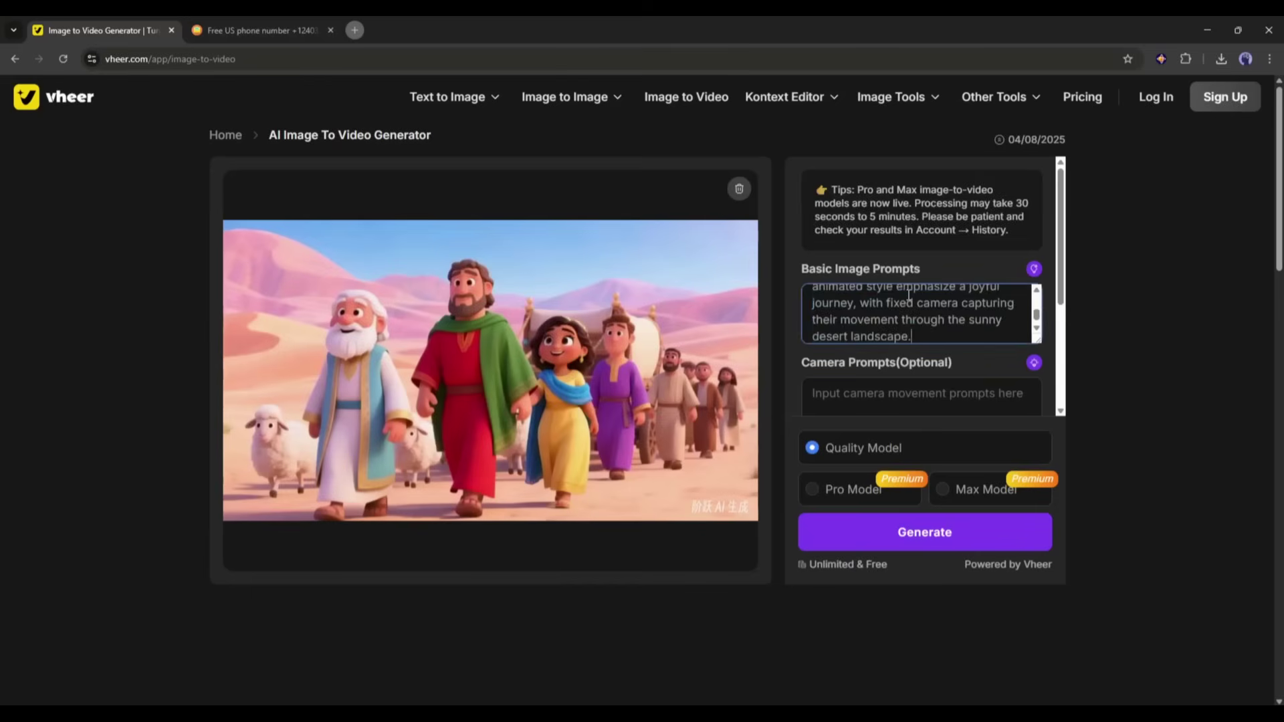
scroll(892, 389, "down", 2)
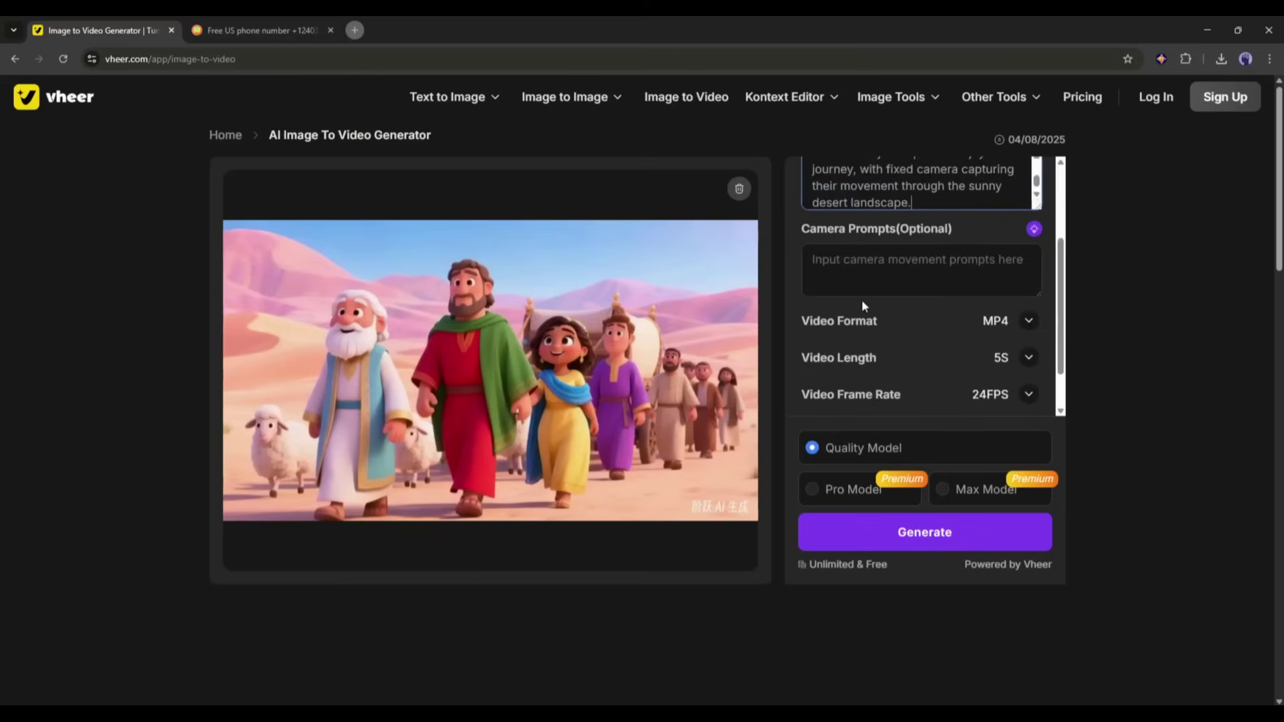
scroll(881, 307, "down", 1)
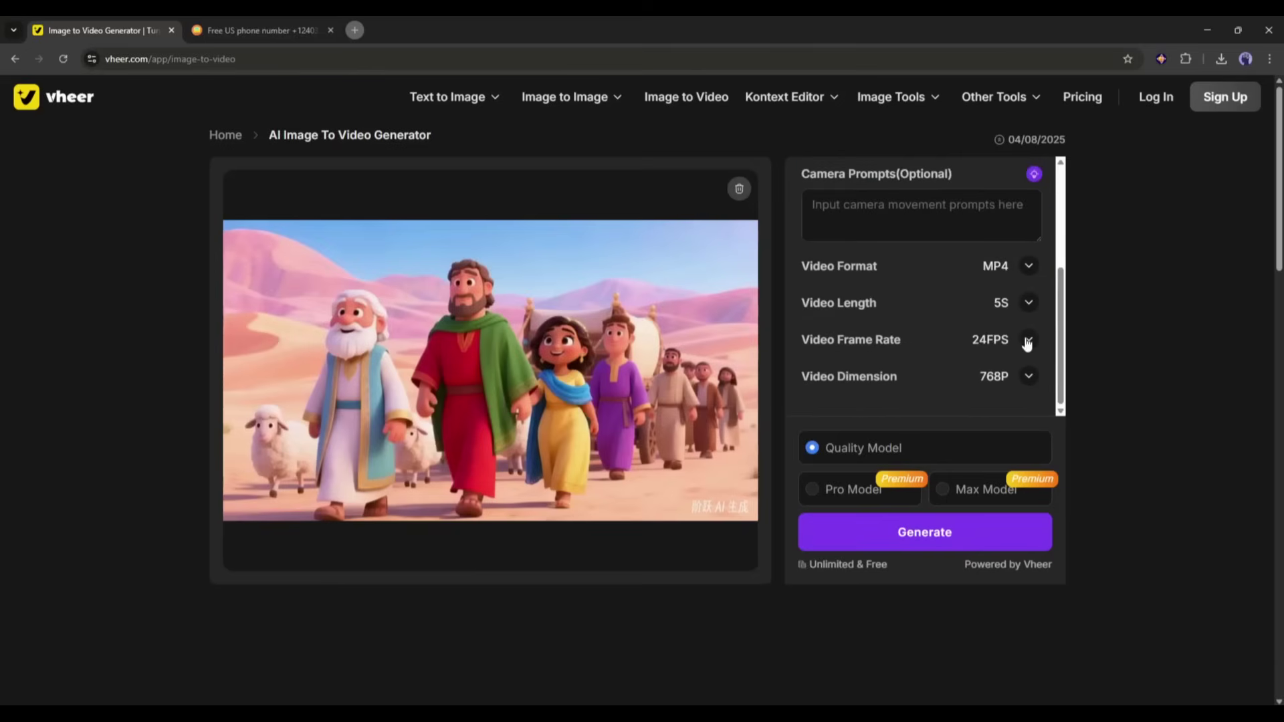
left_click(922, 533)
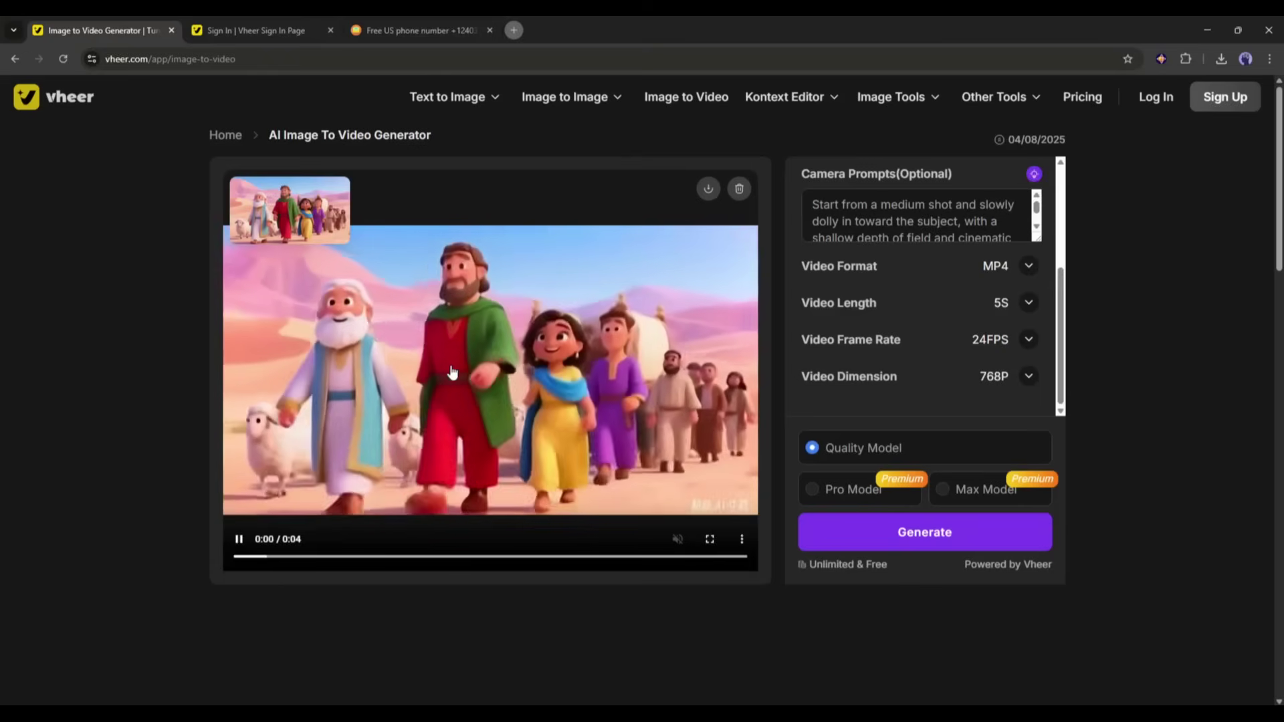
- Download the finished four-second desert-caravan clip from Vheer
left_click(707, 189)
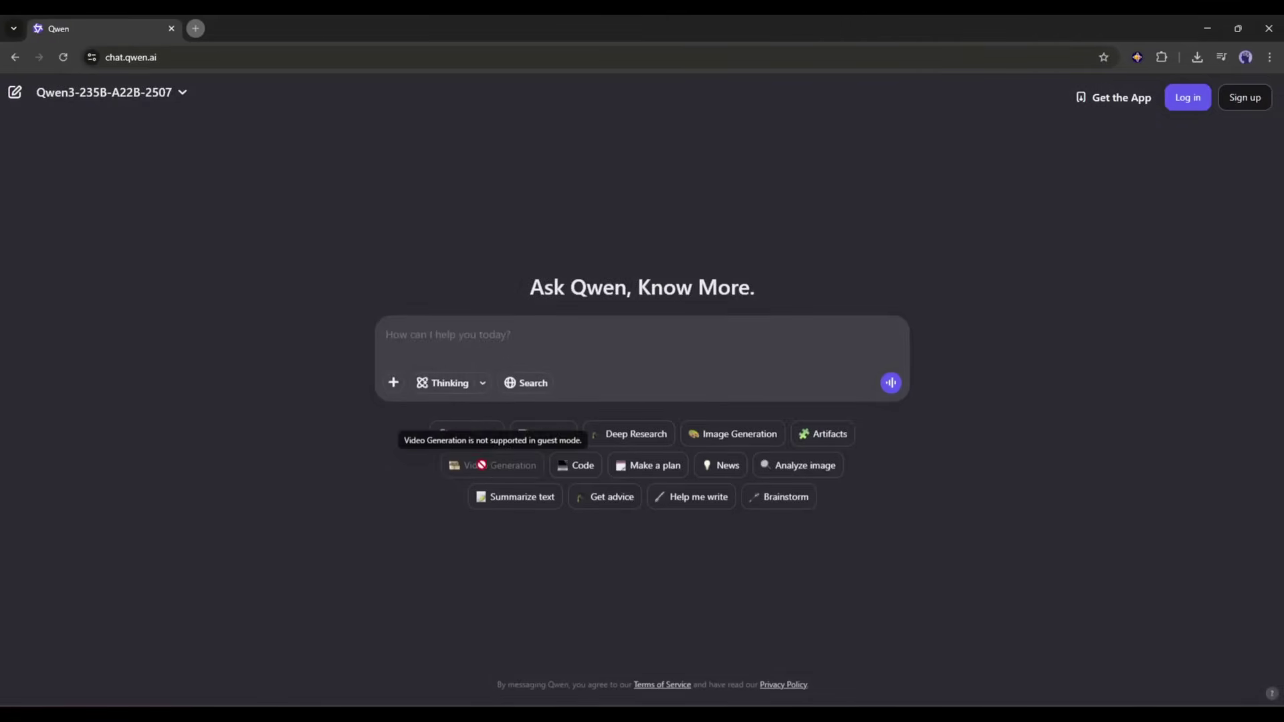
- Sign in to Qwen and switch the chat to Video Generation mode at 16:9
left_click(1207, 98)
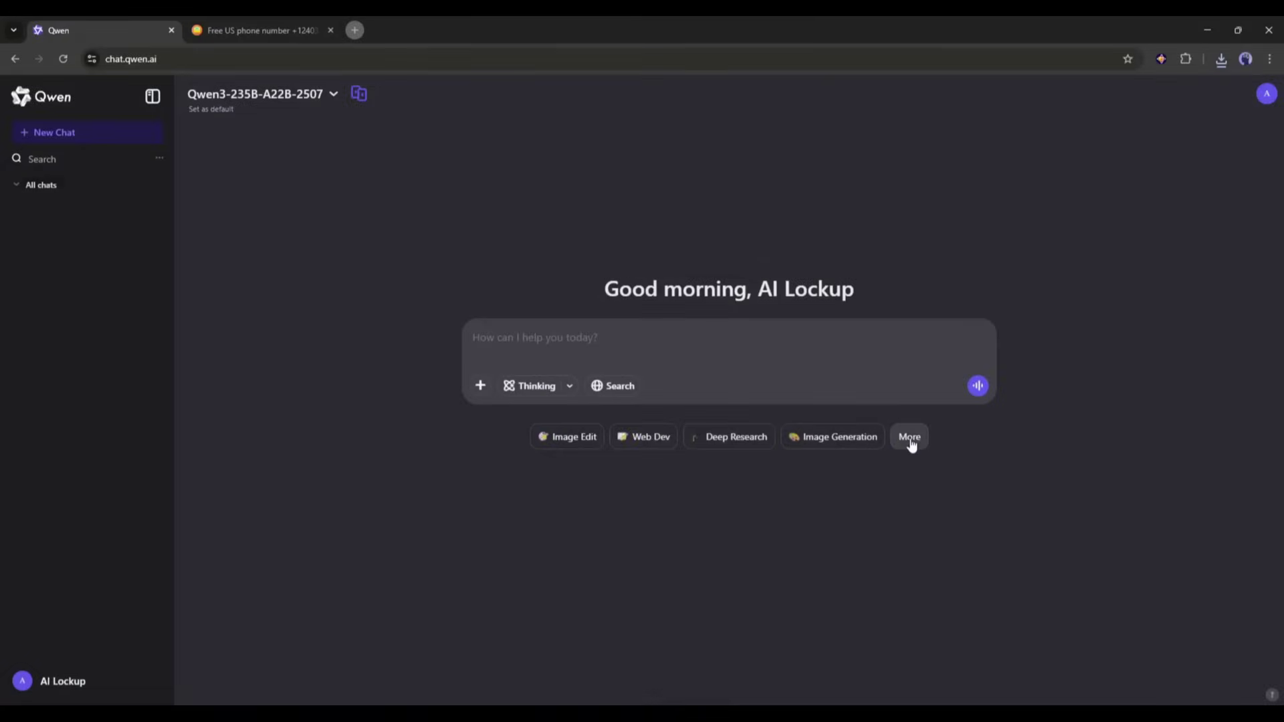
left_click(910, 439)
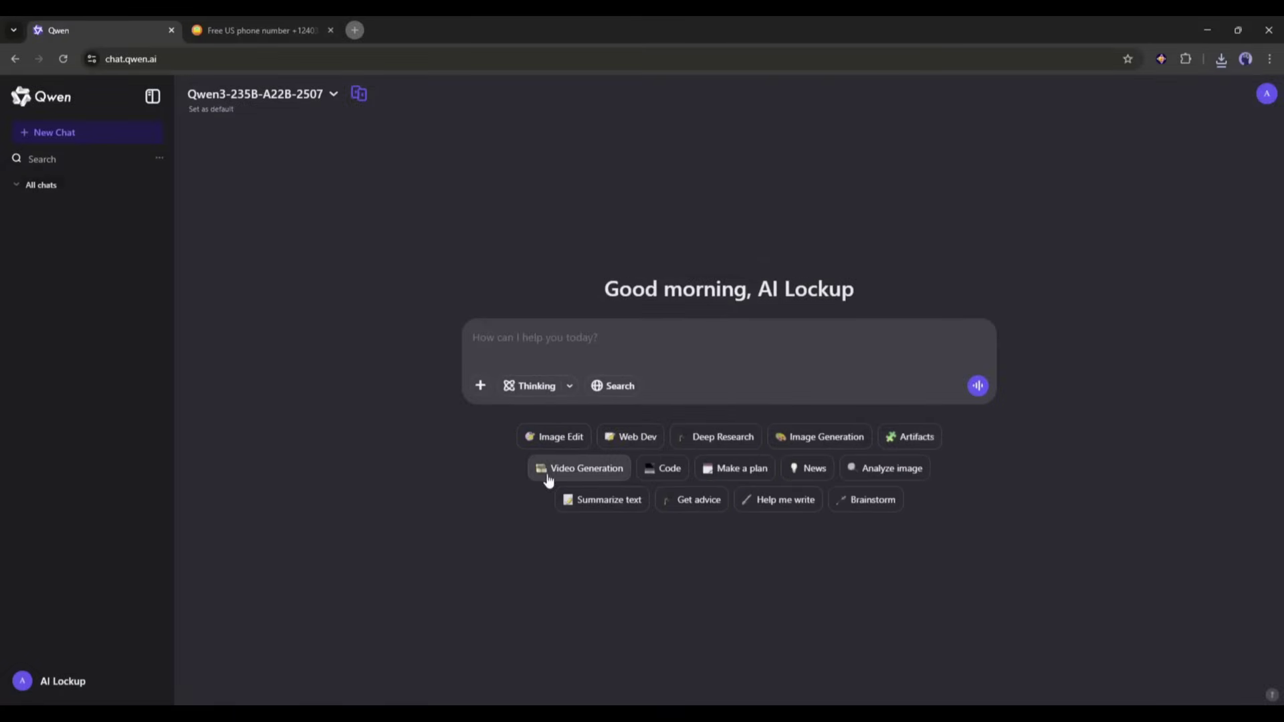
left_click(570, 471)
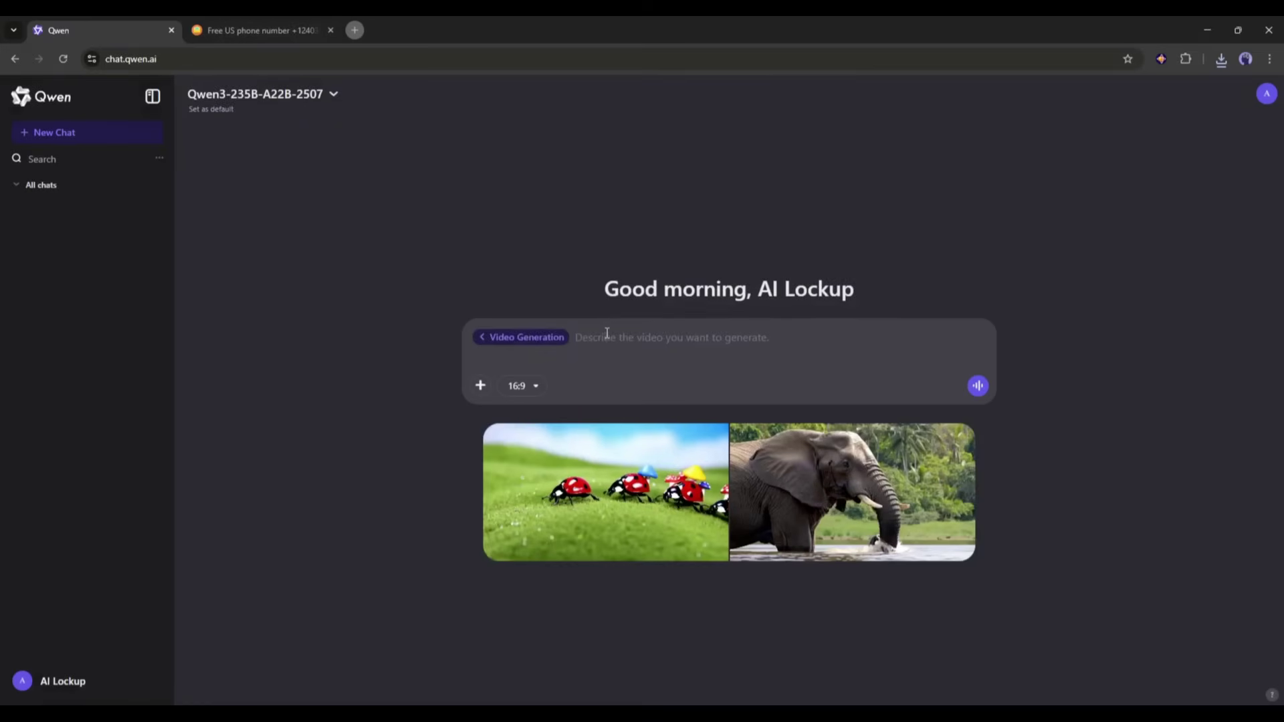
- Generate the five-second video of a woman walking a ruined city, then replay it full-size
type("A 30-year-old woman strides down a crumbling dystopian city road. Skyscrapers tower around her, broken glass glimmers faintly on the cracked pavement, and neon signs flicker erratically in the distance. The ground is littered with debris and remnants of a once-thriving civilization. Her expression is determined, her coat flowing slightly as she walks with steady purpose. The shot is a wide shotto capture her full figure against the haunting urban environment, with the camera following her movement at a constant distance in a dolly shot, giving a sense of progression through the ruined cityscape. The mood is tense and atmospheric, highlighting her isolation within the decayed metropolis.")
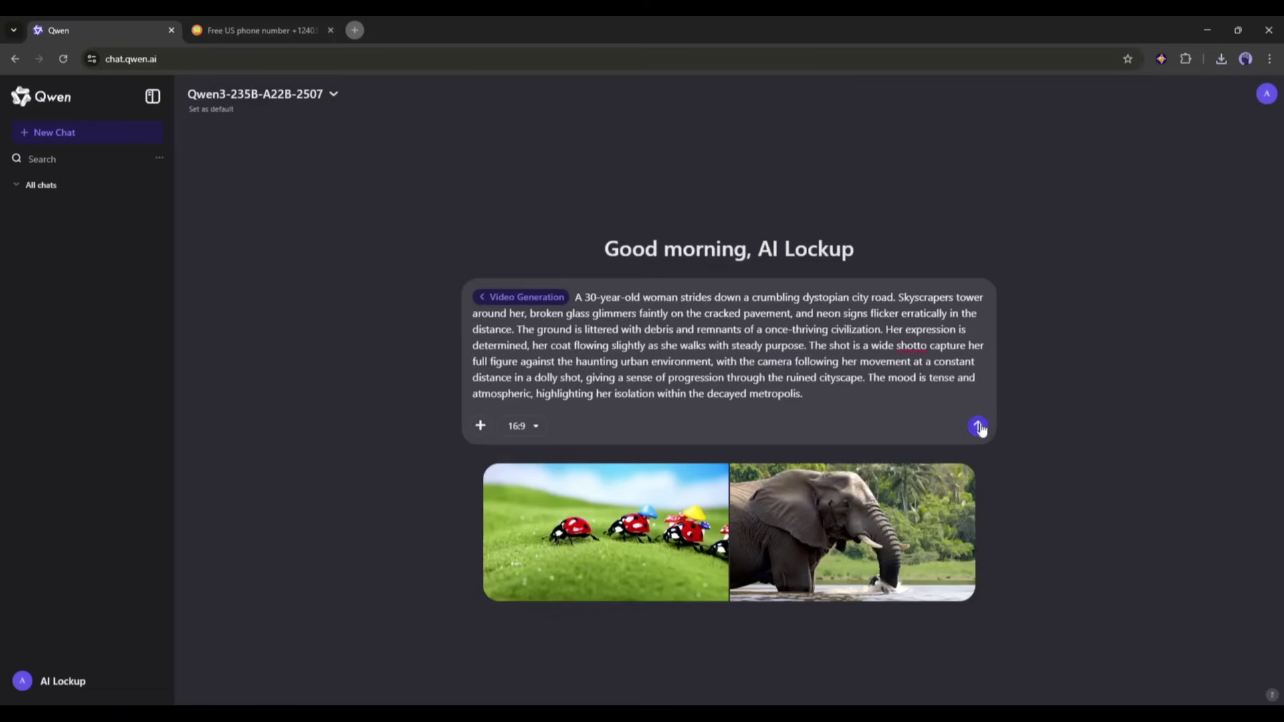
left_click(978, 426)
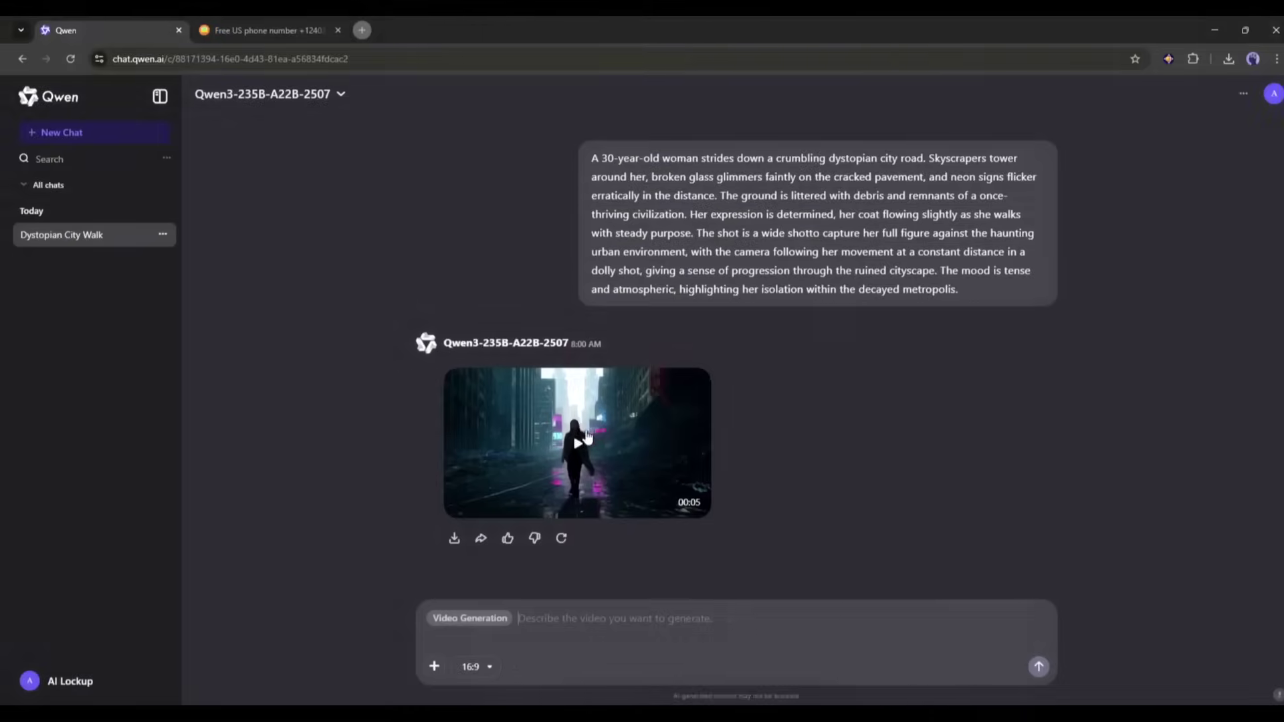
left_click(575, 438)
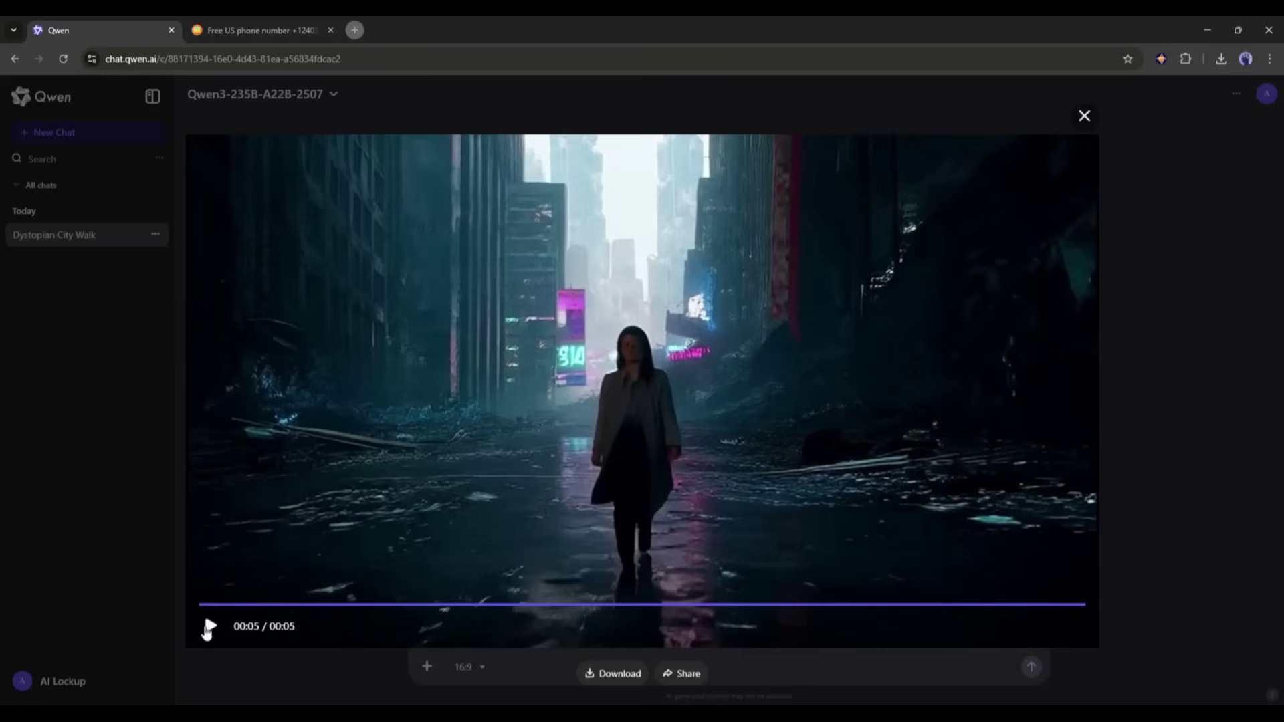
left_click(209, 625)
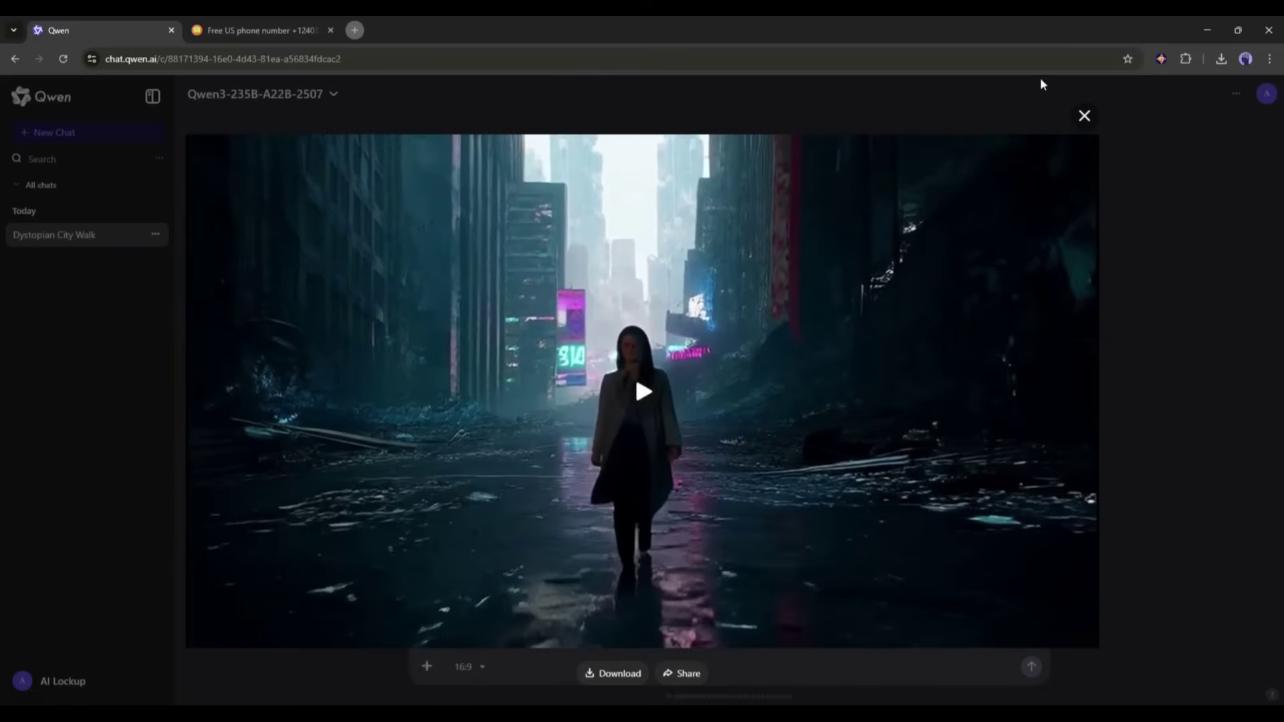
left_click(1082, 117)
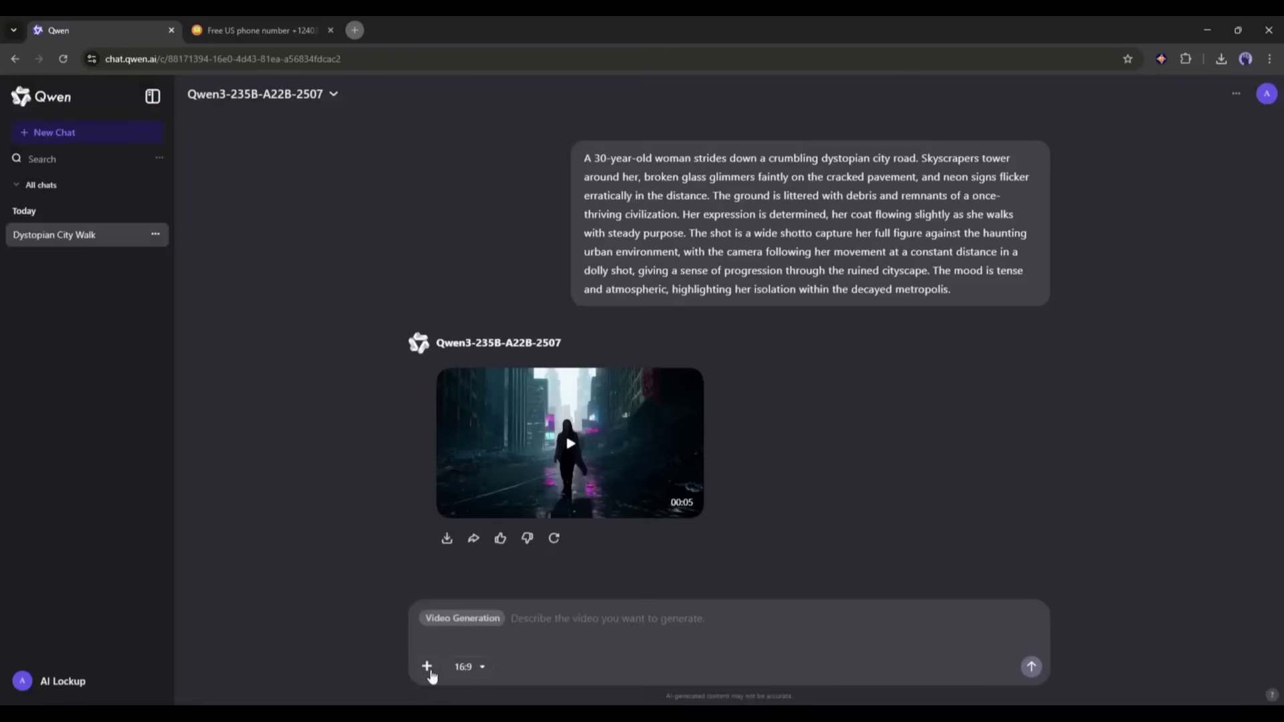
- Glance at the file-attachment options, then start a new empty chat
left_click(427, 667)
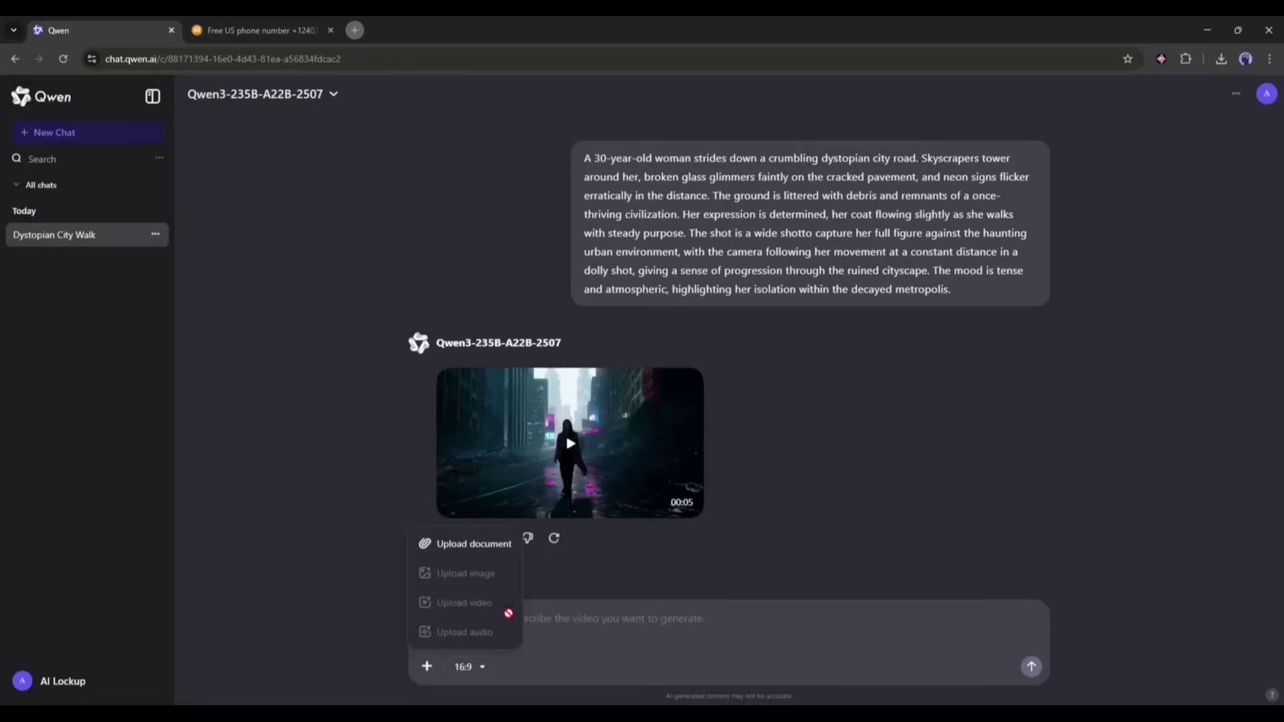
left_click(604, 641)
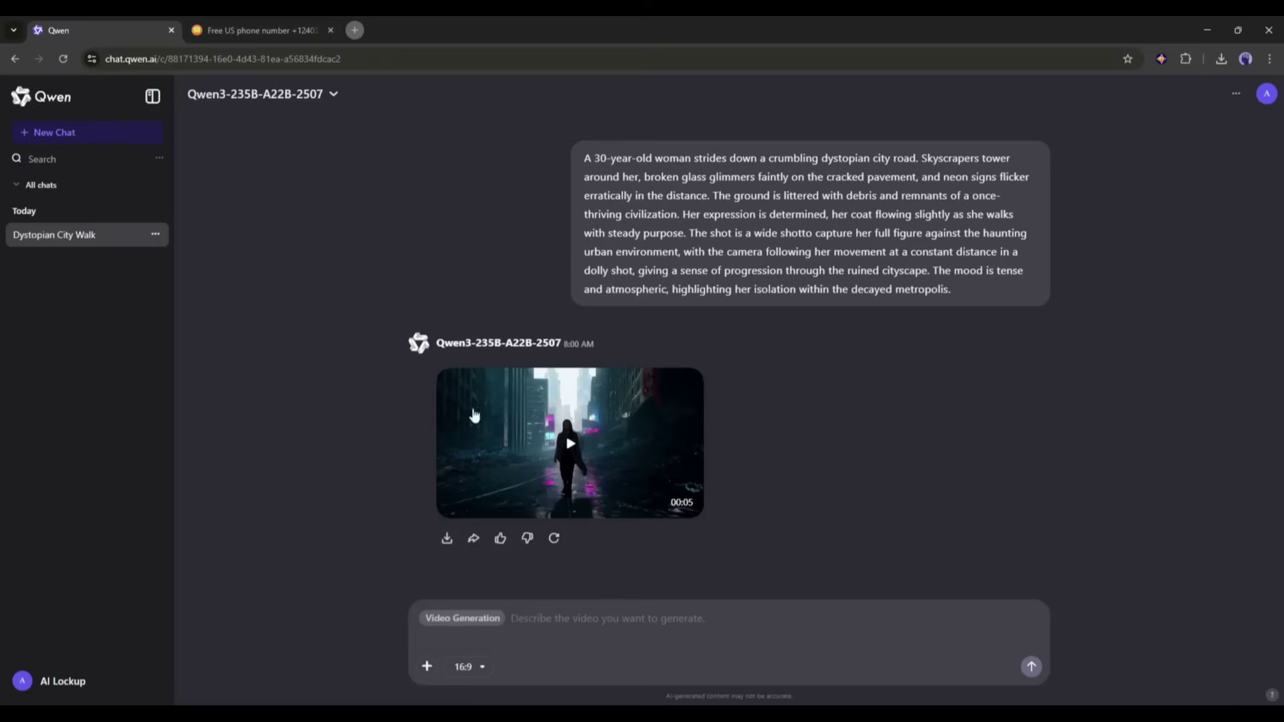
left_click(68, 136)
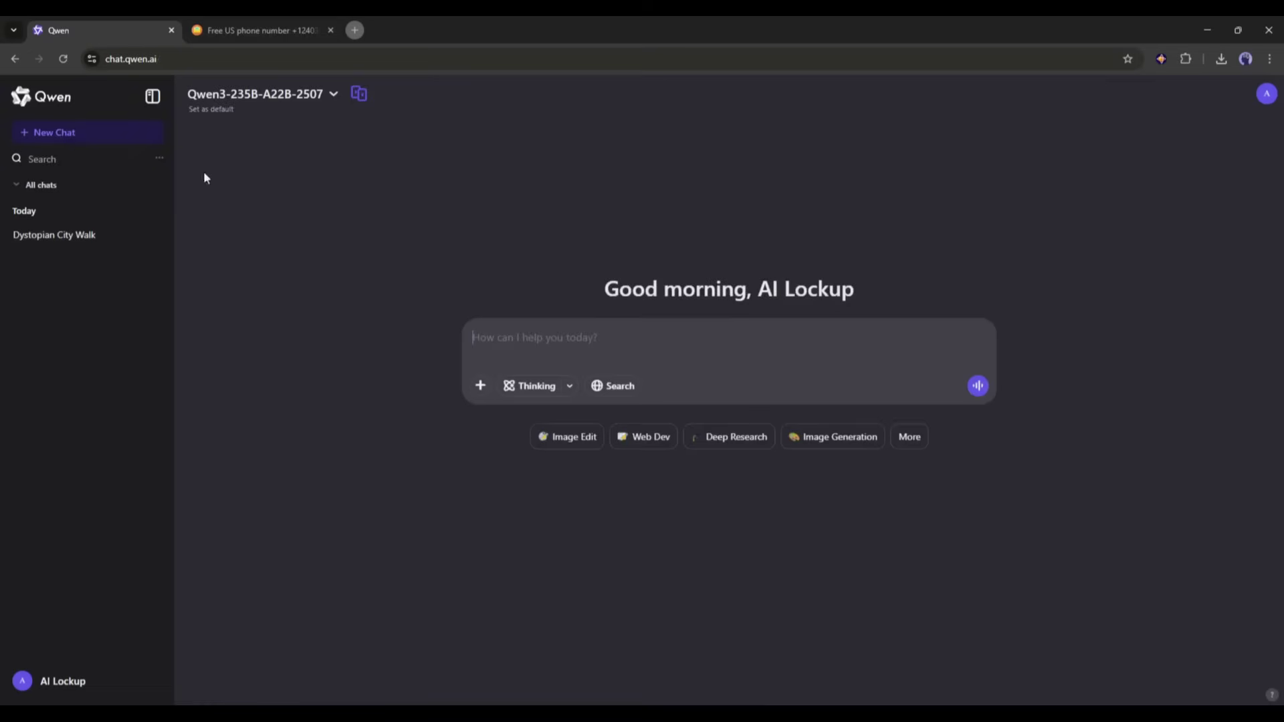
- Browse the Google Vids page from its Generate features down to the collaboration section
left_click(907, 452)
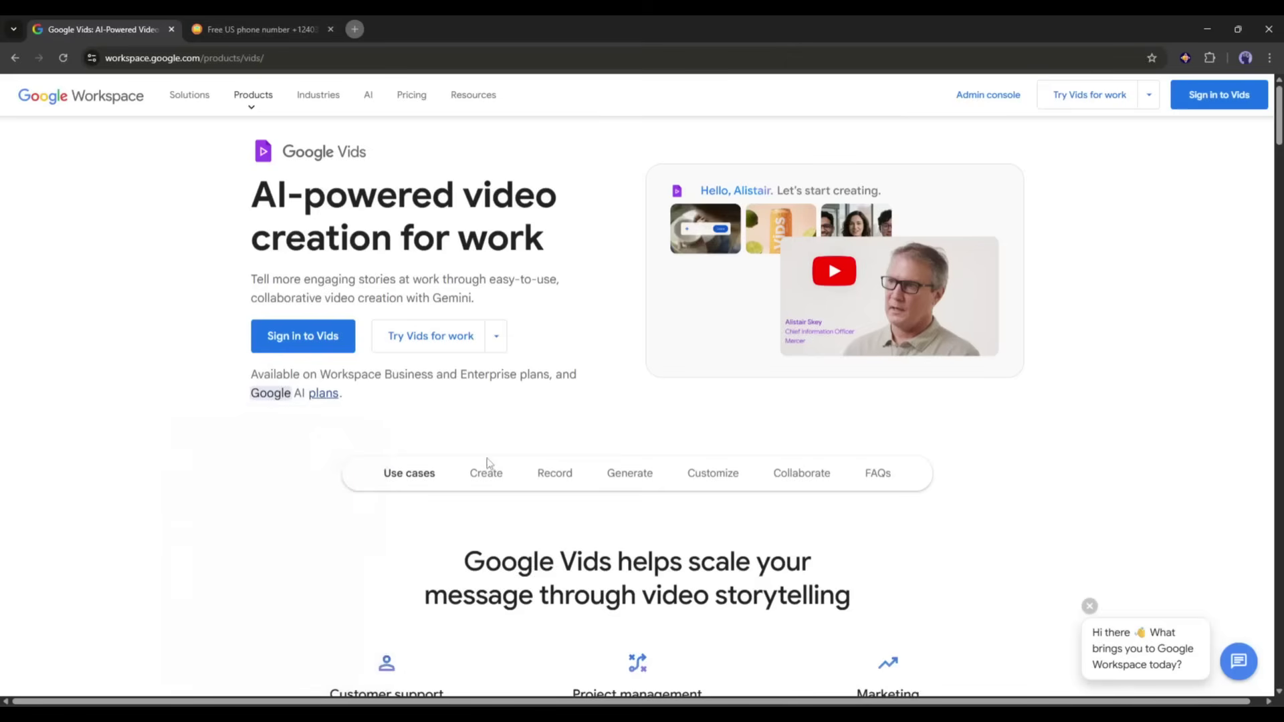
left_click(627, 475)
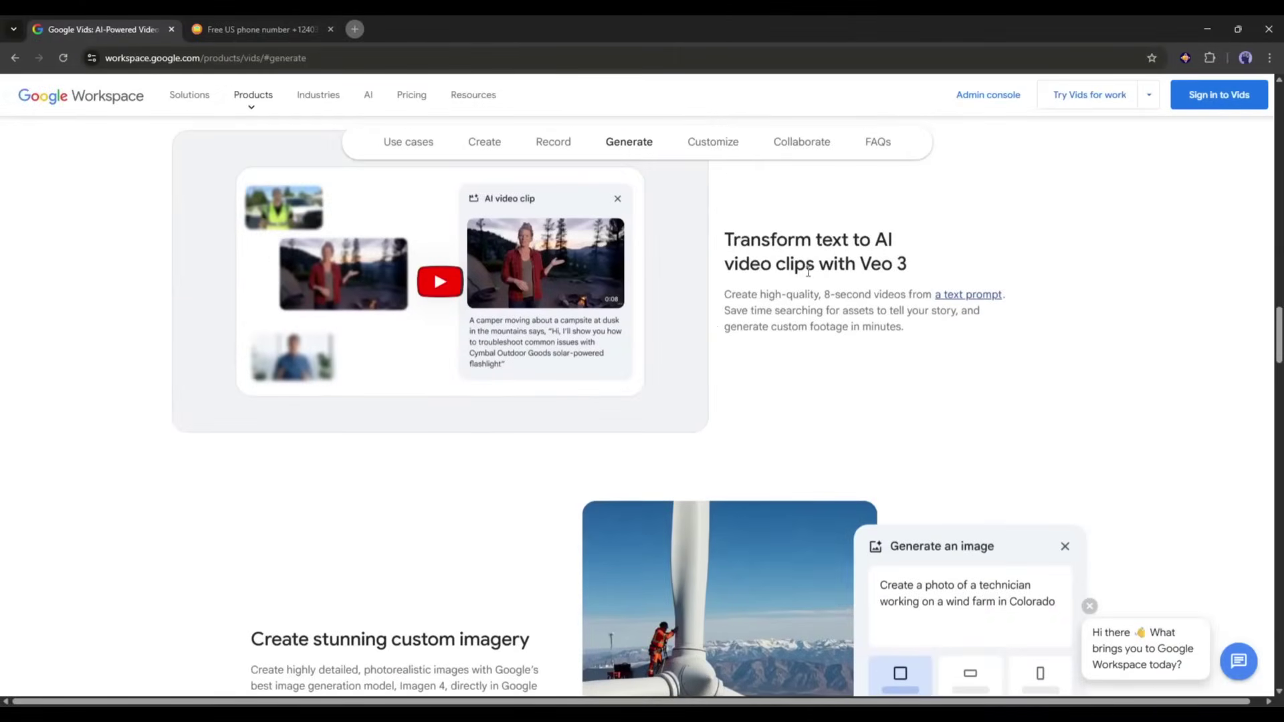
scroll(773, 284, "down", 4)
scroll(515, 351, "down", 5)
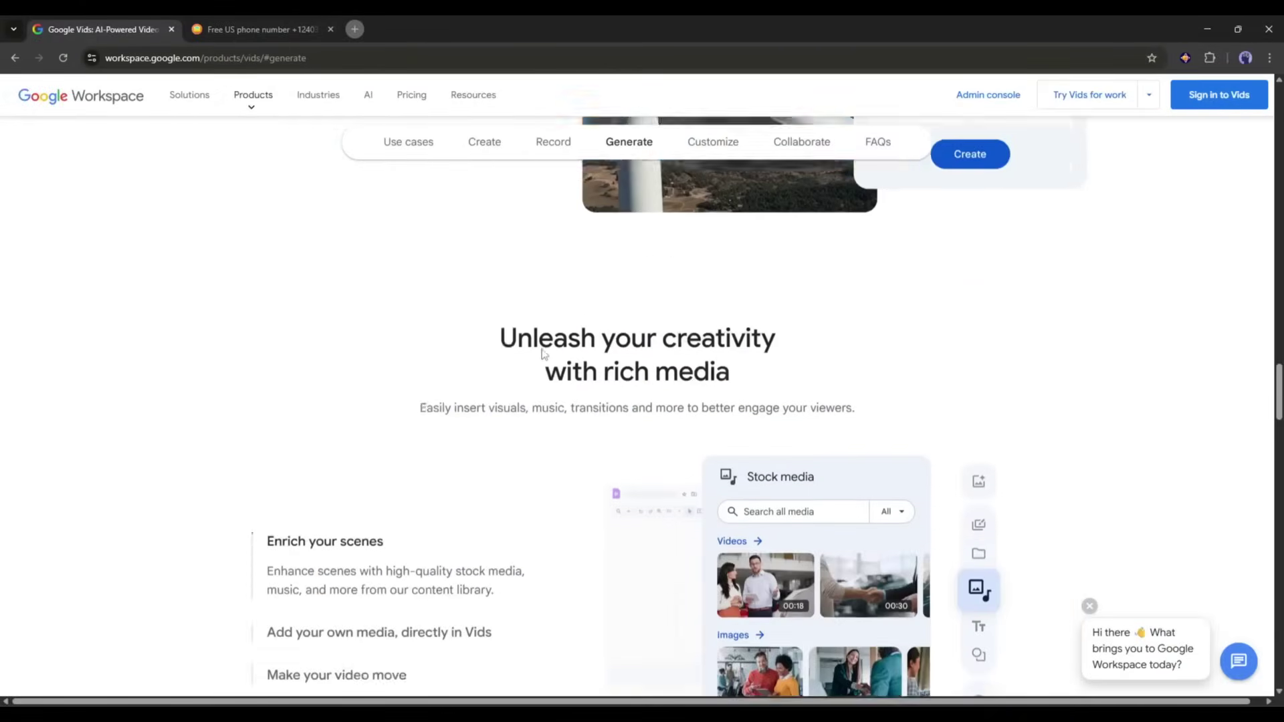
scroll(562, 381, "down", 2)
scroll(576, 401, "down", 3)
scroll(568, 395, "down", 2)
scroll(560, 389, "down", 3)
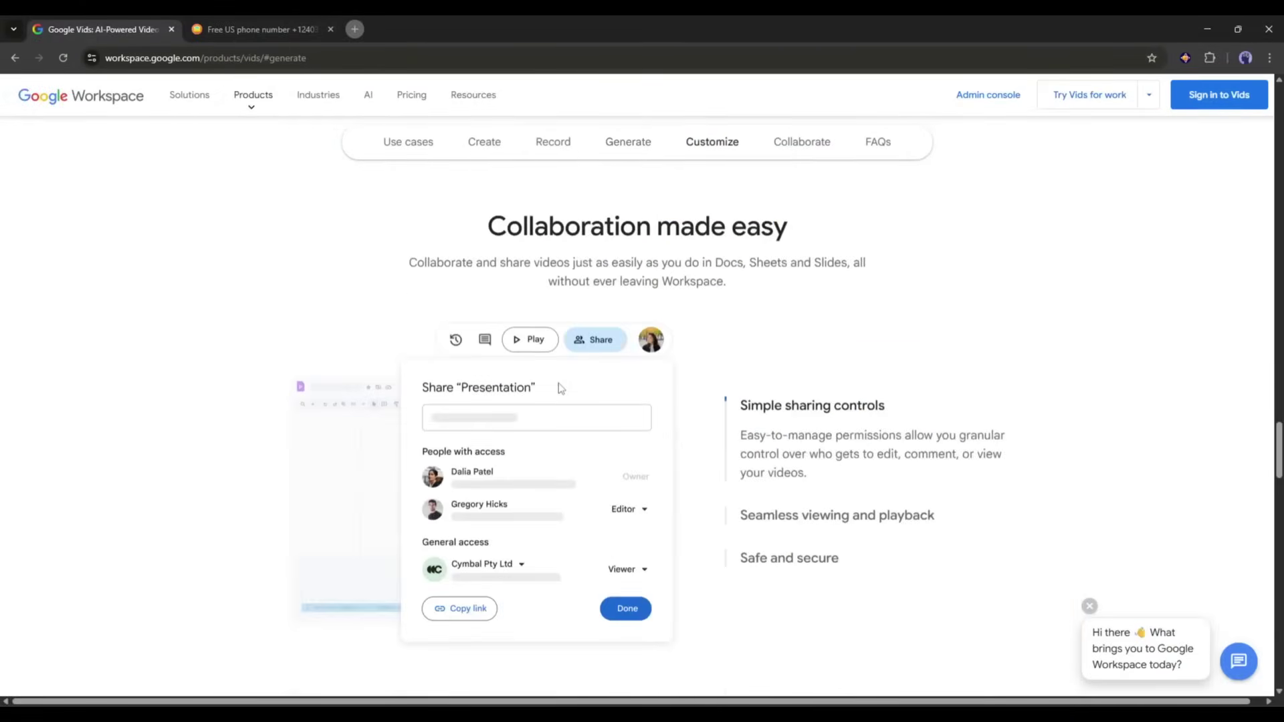
scroll(582, 381, "down", 5)
scroll(615, 401, "down", 2)
scroll(735, 428, "up", 4)
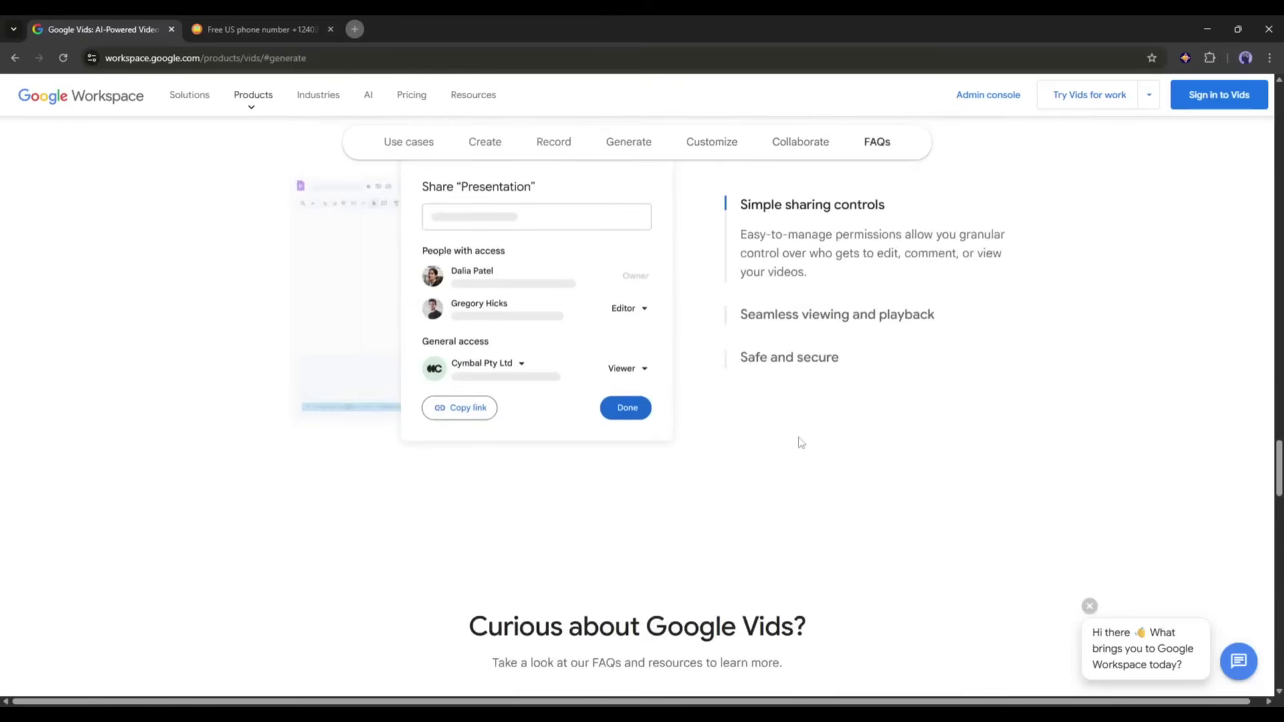
scroll(936, 481, "up", 3)
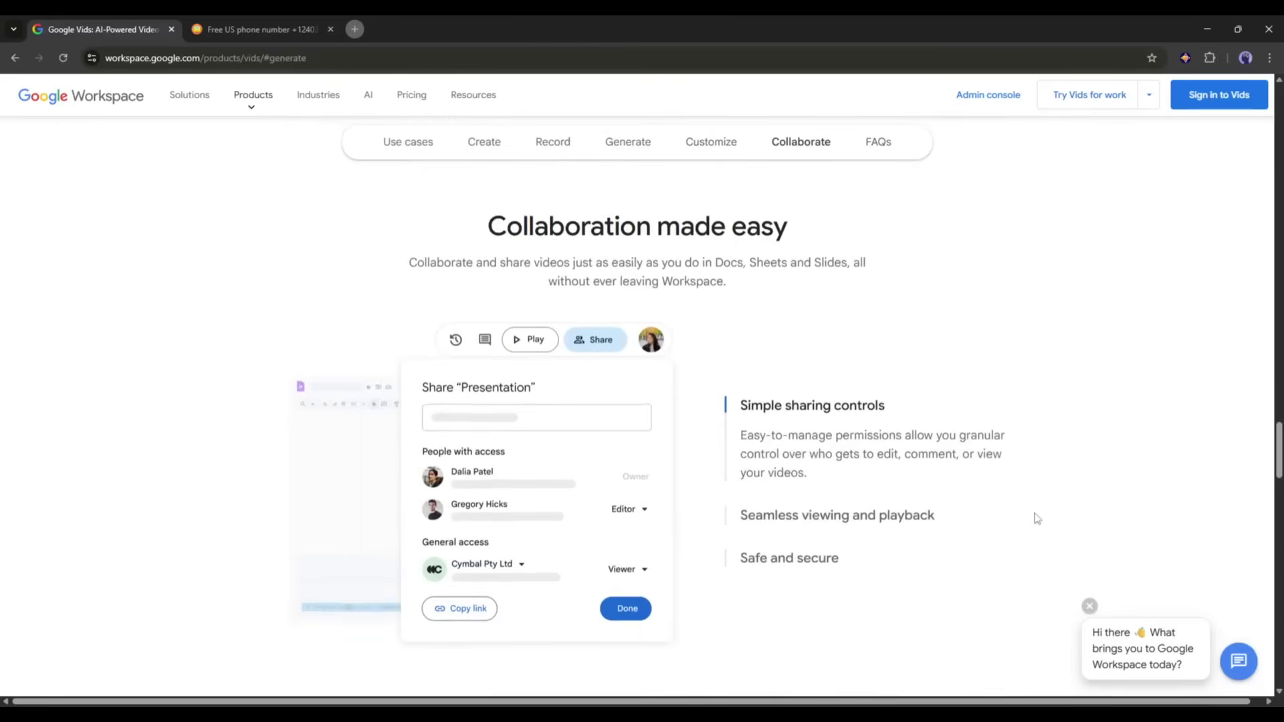
- Sign in to Google Vids with the listed account and check the available Veo models
left_click(1217, 97)
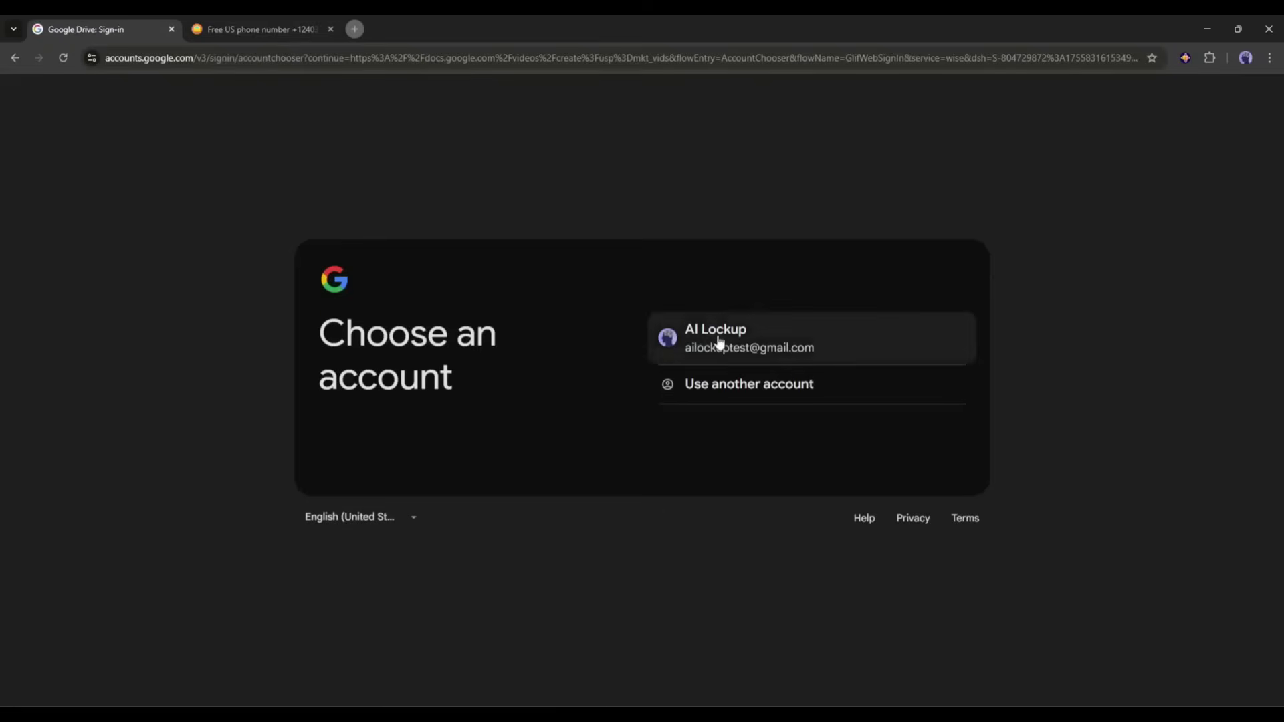
left_click(719, 342)
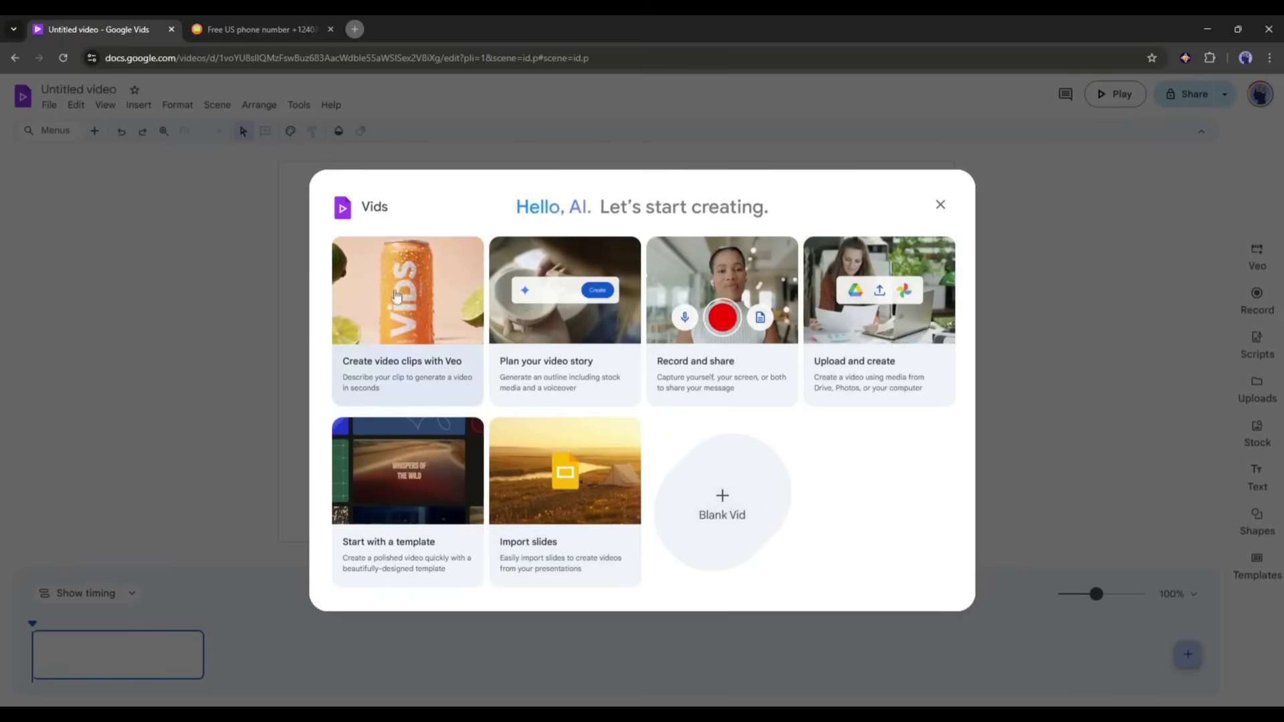
left_click(412, 301)
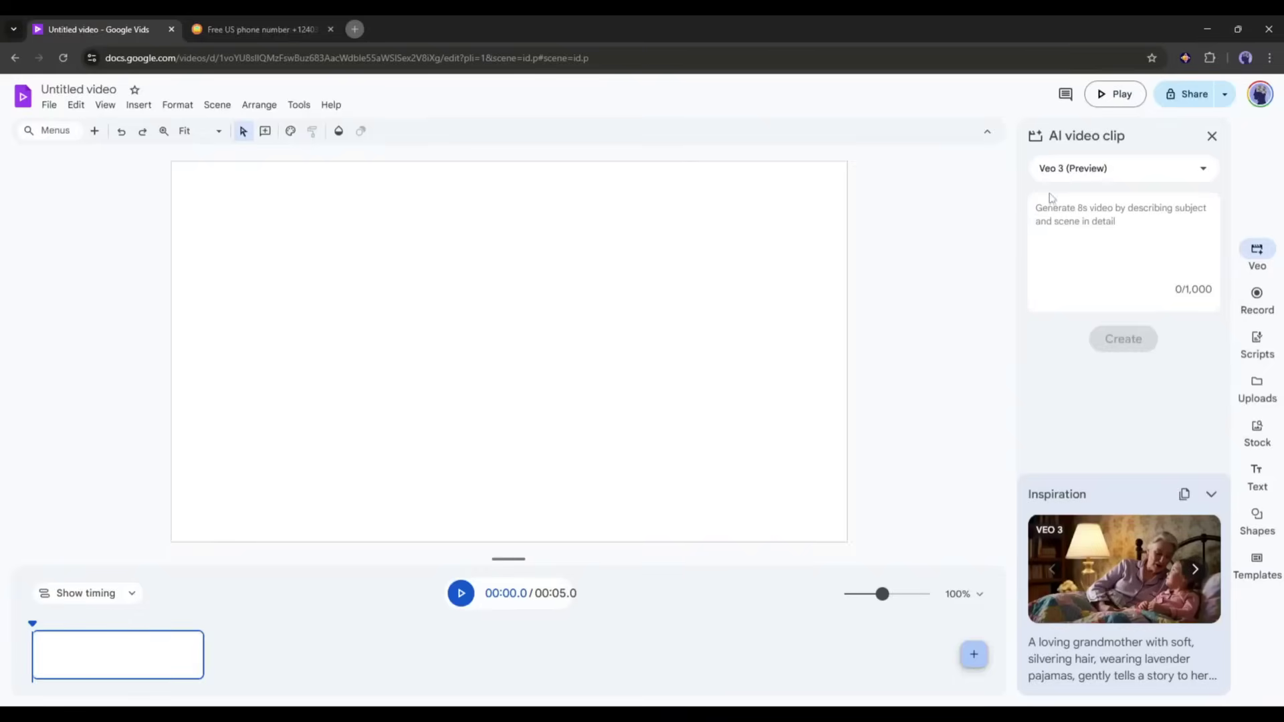
left_click(1093, 175)
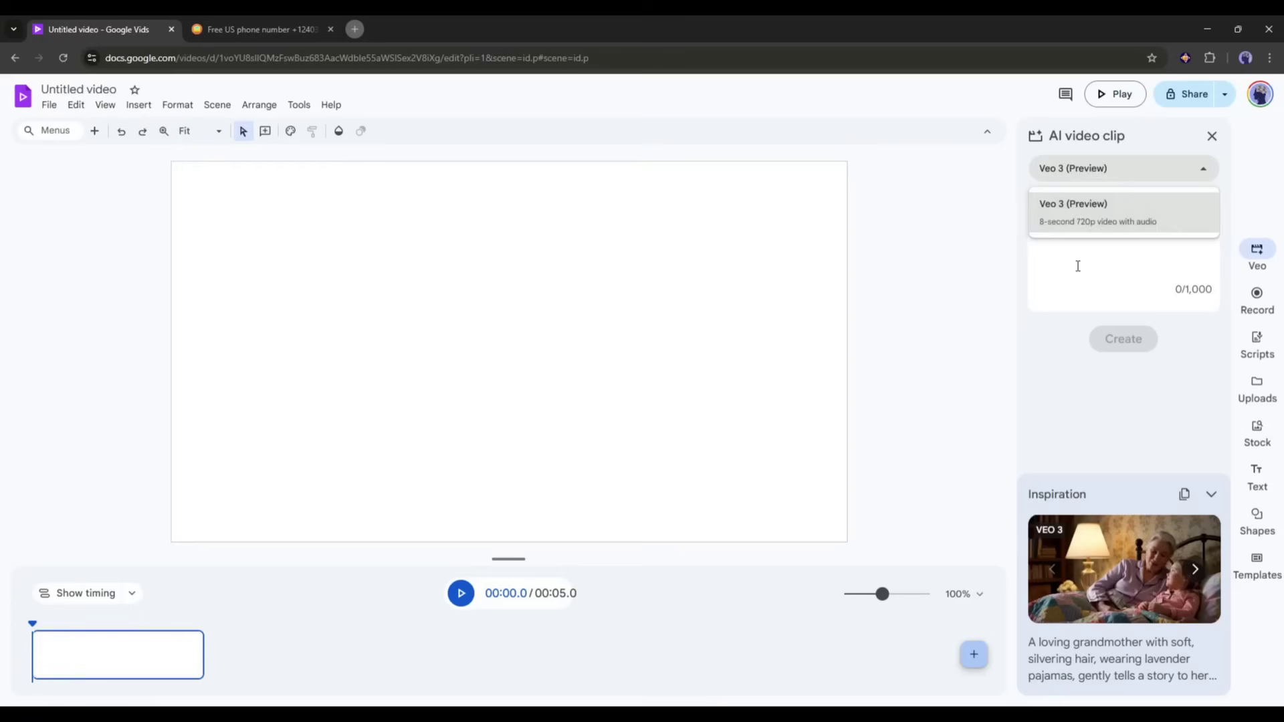
- Generate and insert the 8-second ruined-city woman clip, then paste the Starbucks prompt
left_click(1077, 262)
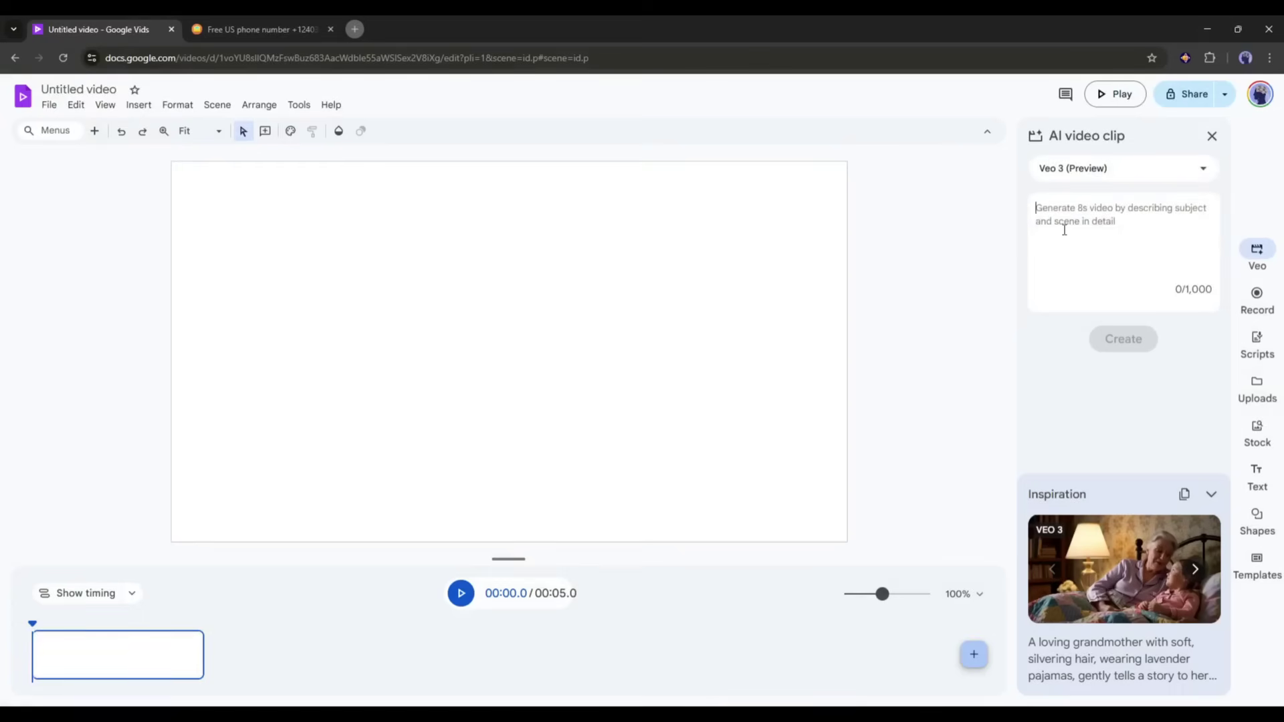
key("ctrl+v")
scroll(1110, 247, "up", 5)
scroll(1110, 248, "down", 5)
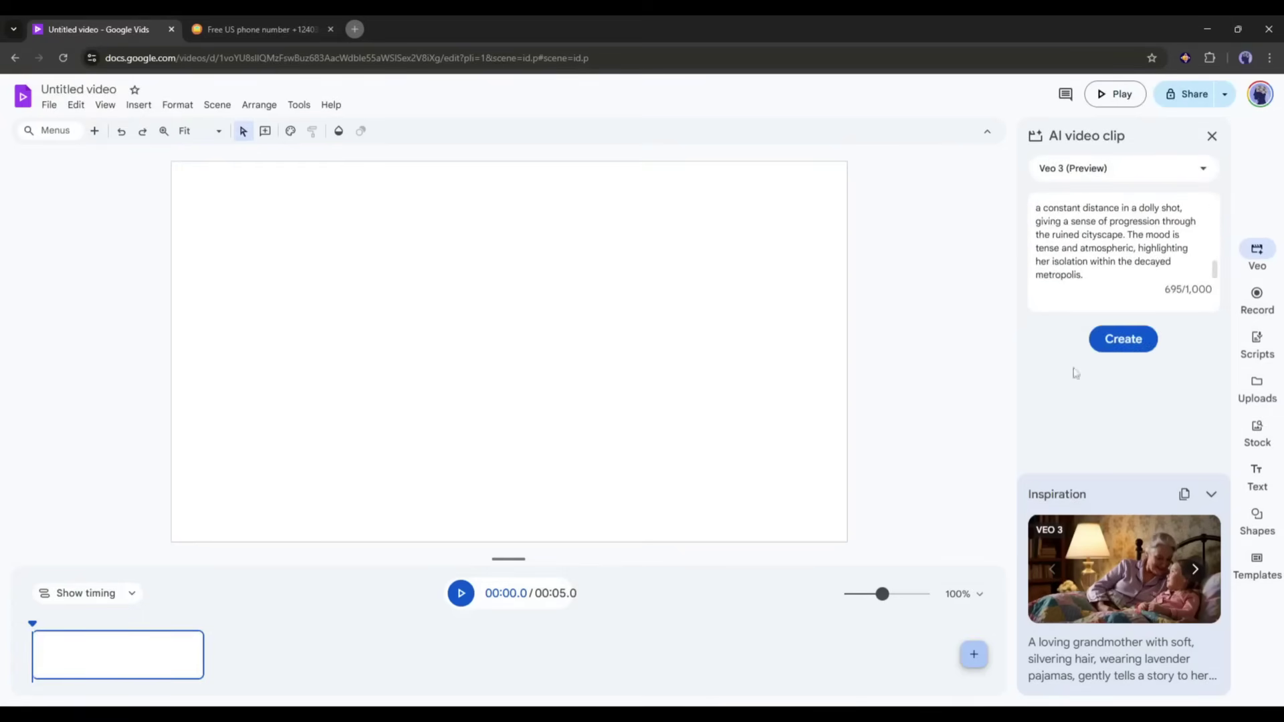
left_click(1113, 341)
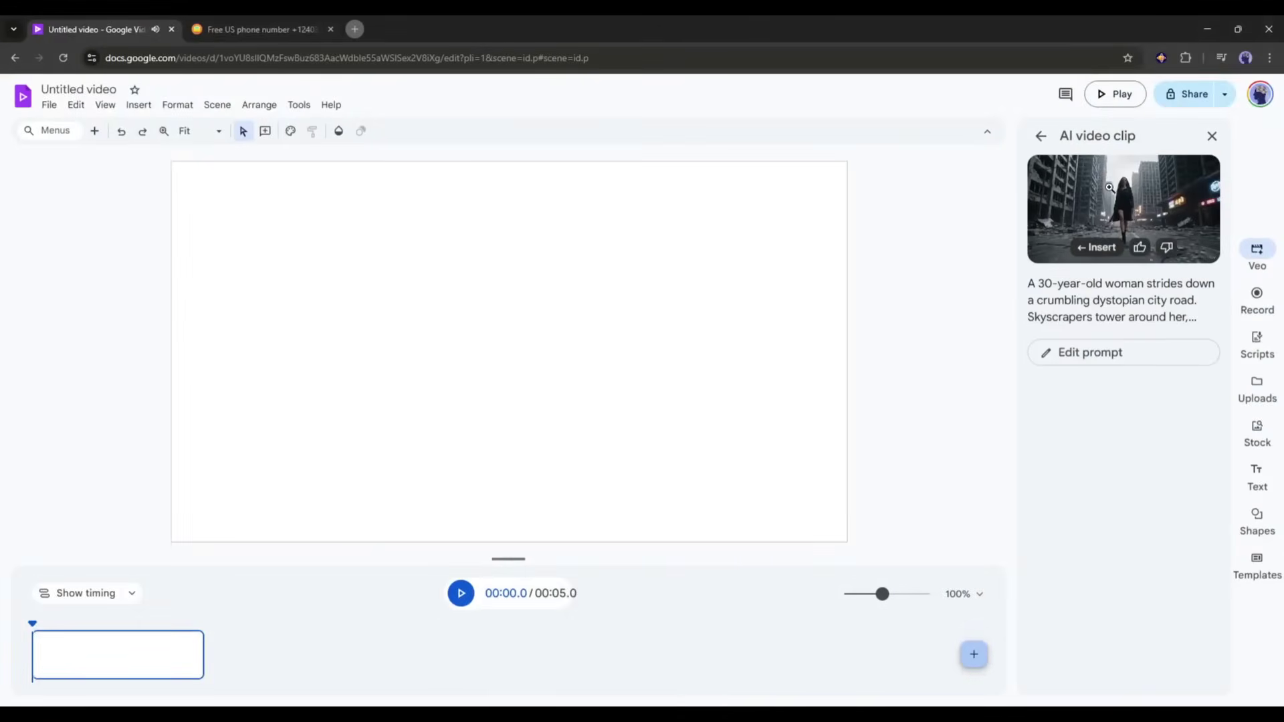
left_click(1109, 188)
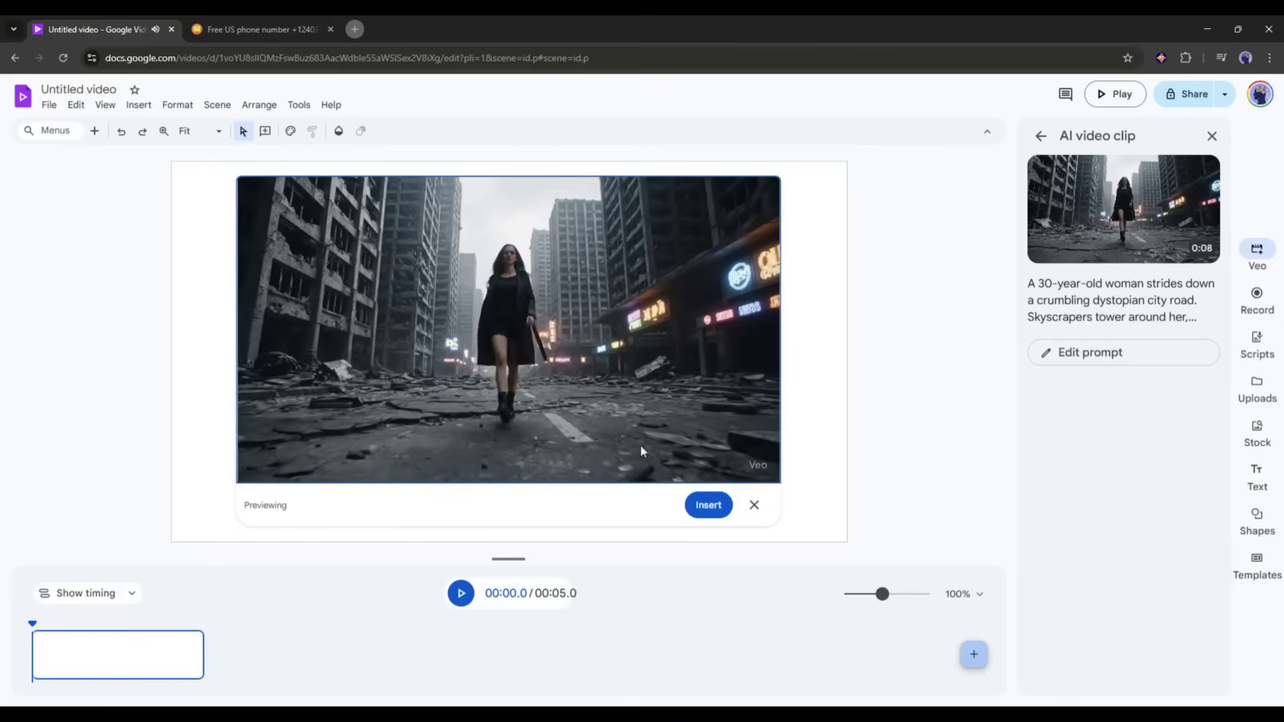
left_click(708, 505)
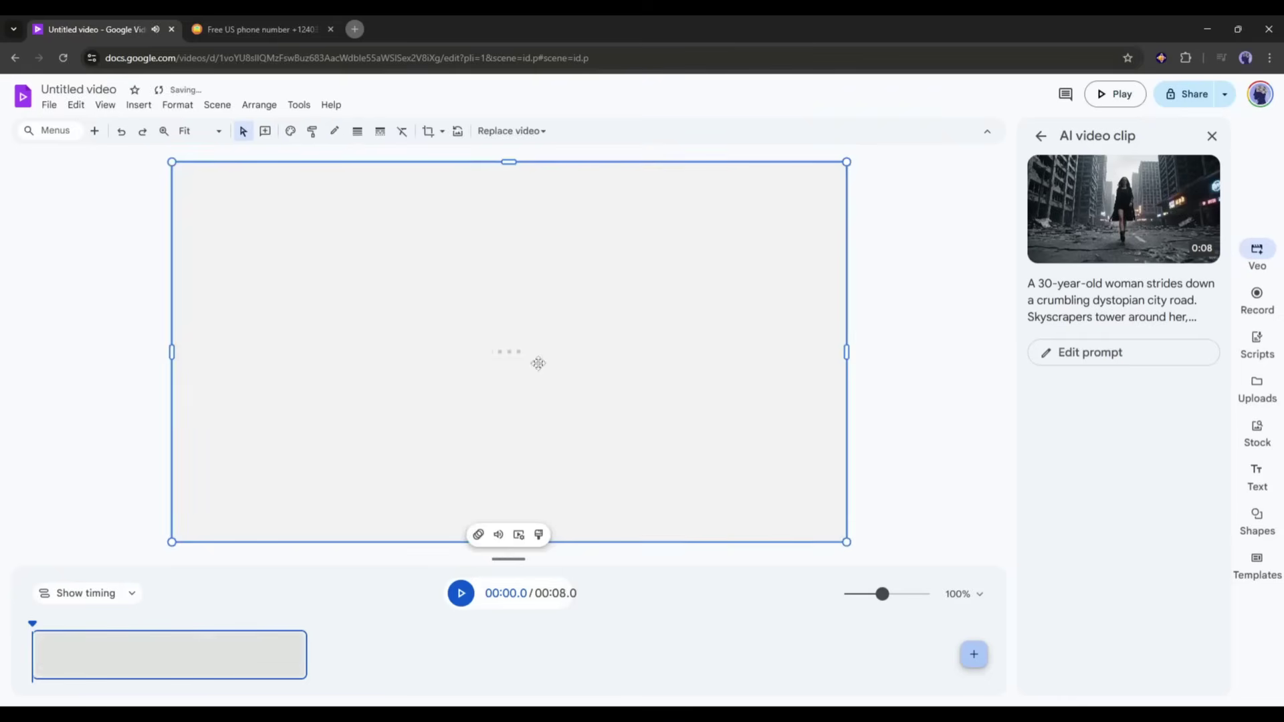
left_click(1090, 352)
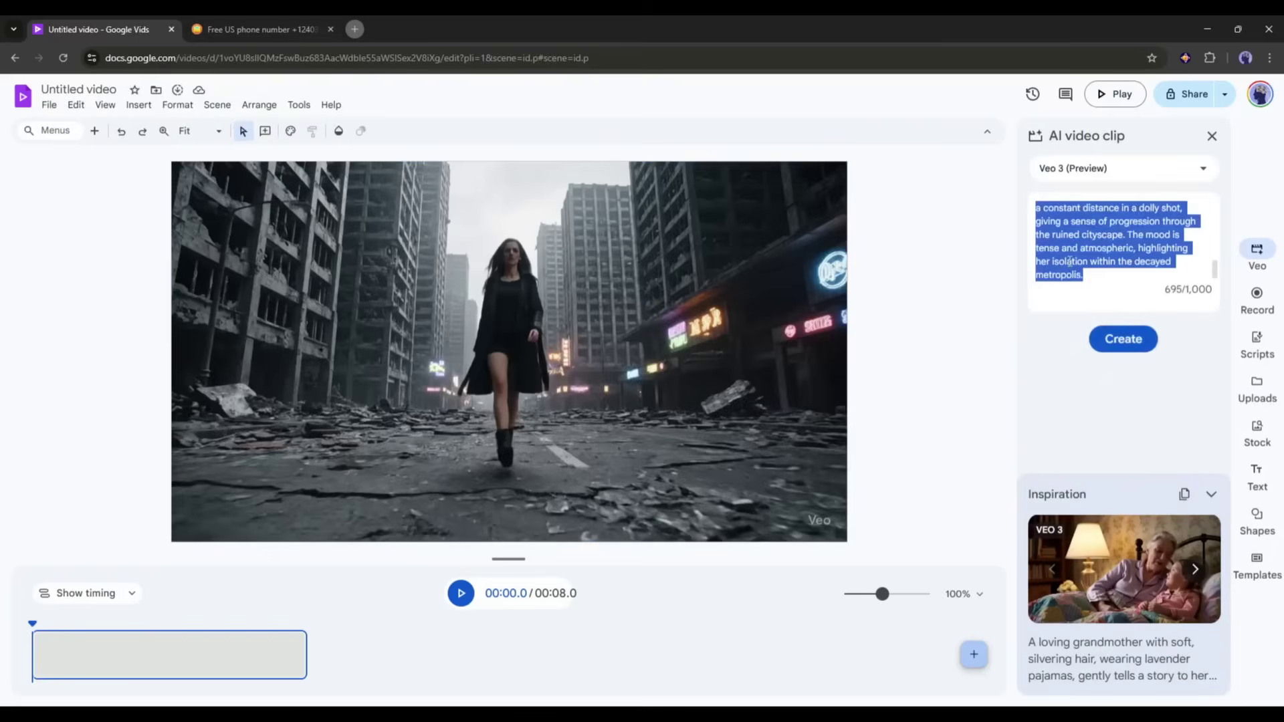
key("ctrl+v")
- Insert an 8-second Starbucks box-and-coffee clip as scene two, add a blank third scene, and scrub to the cup
left_click(1123, 339)
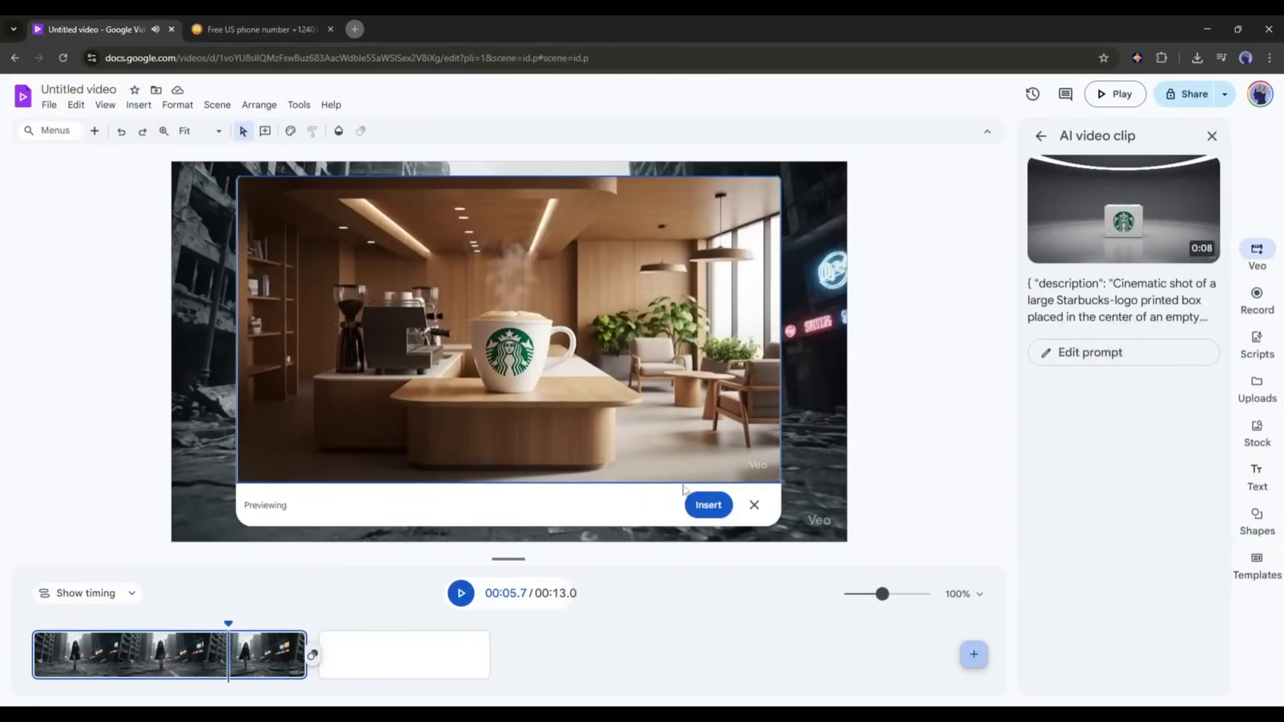
left_click(702, 506)
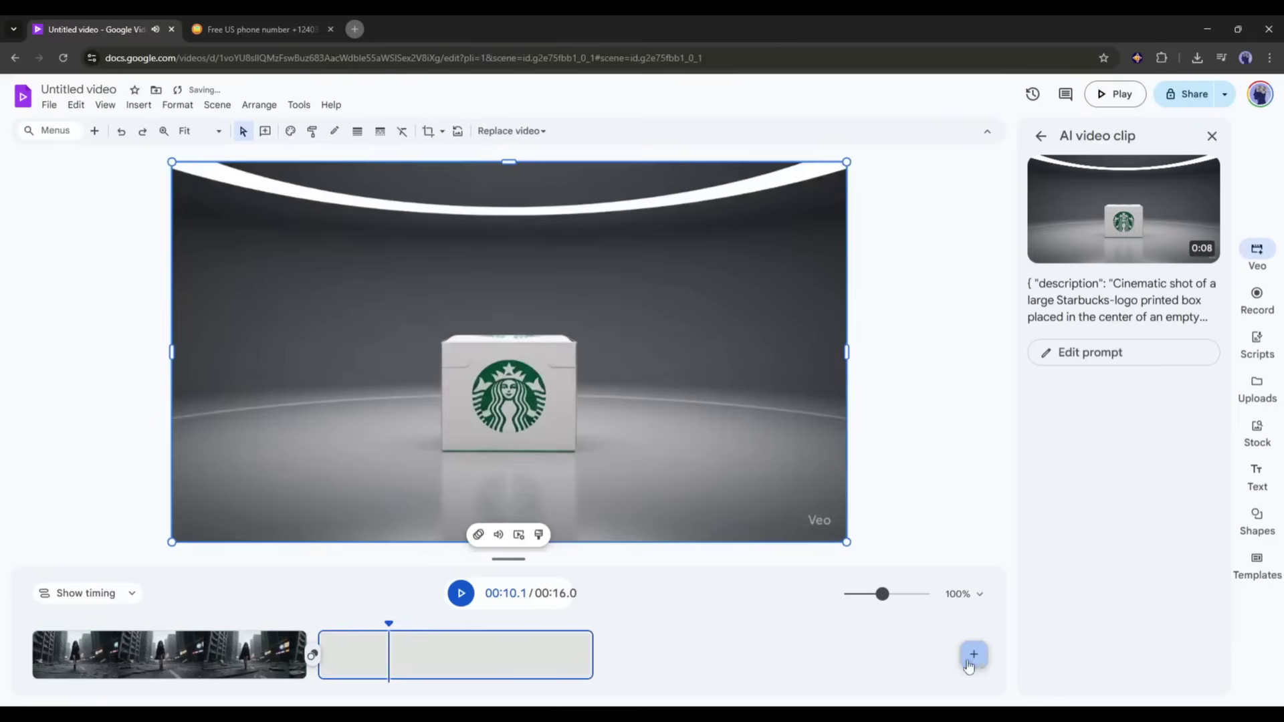
left_click(973, 655)
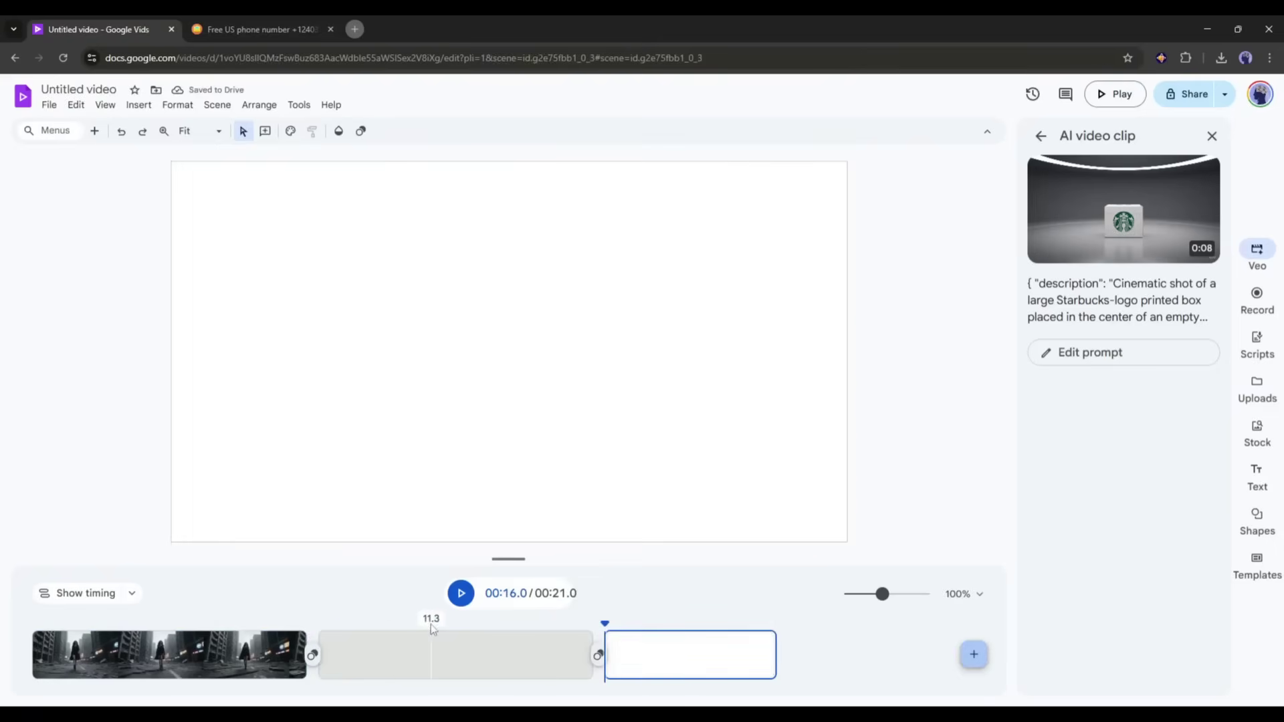
left_click(417, 636)
left_click_drag(477, 633, 525, 621)
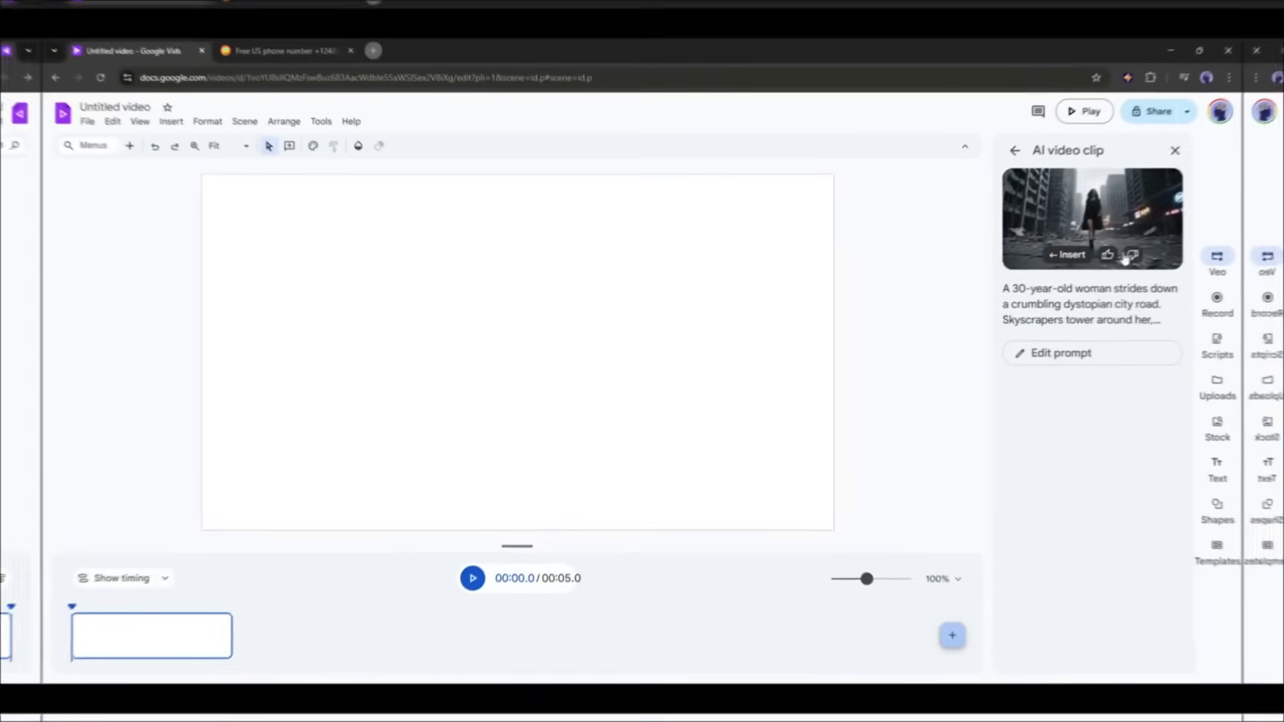
- Preview the generated ruined-city woman clip from the AI video clip panel
left_click(1099, 190)
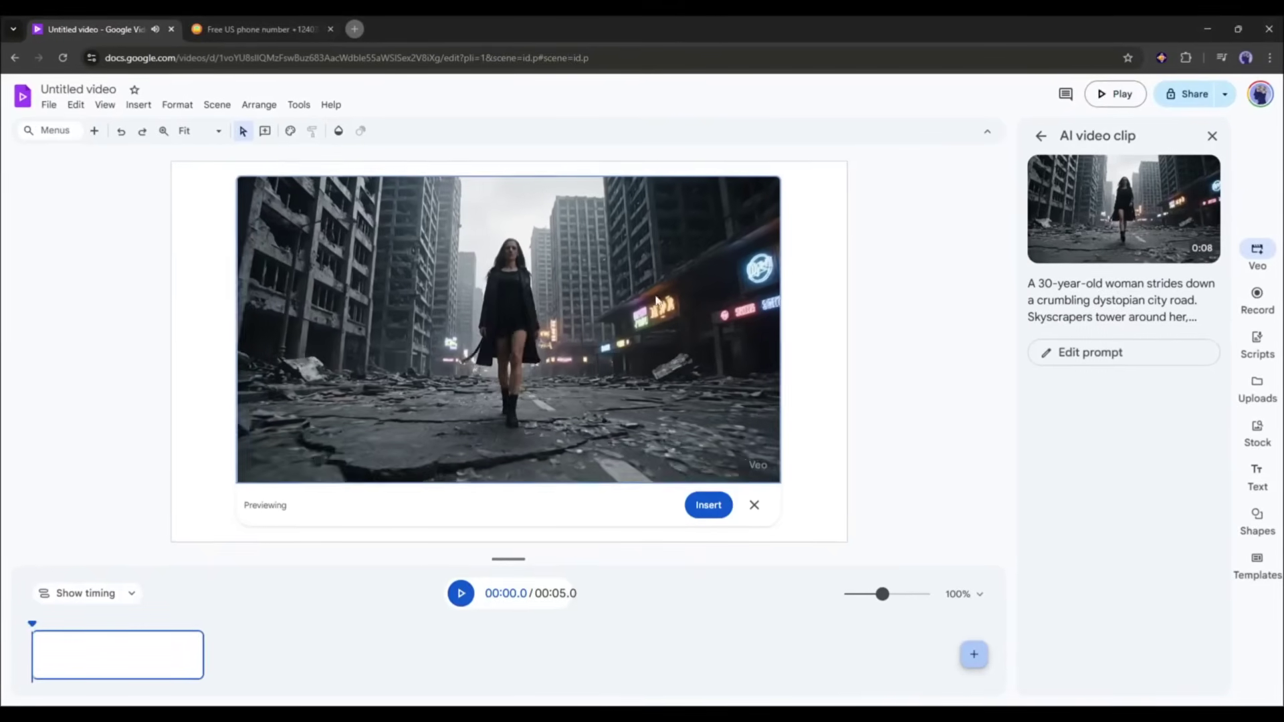